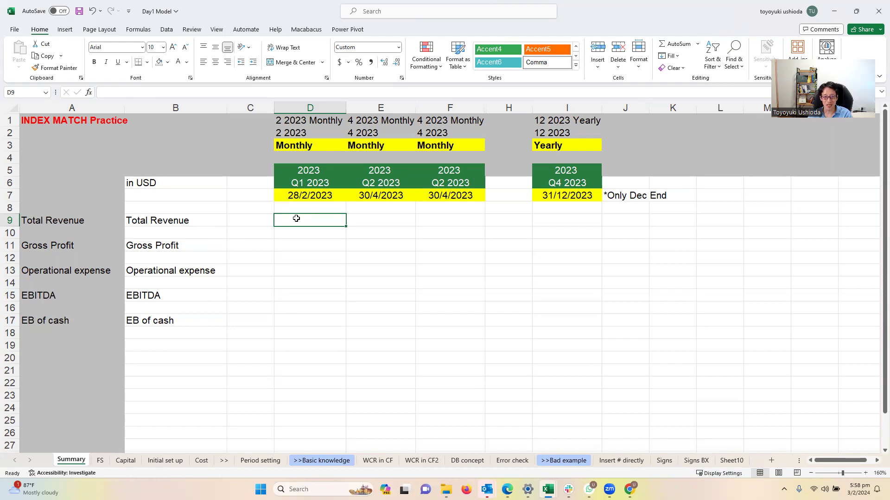
Step: Start an INDEX formula in D9 using all cells of the FS sheet (FS!1:1048576) as the array
type("=IN")
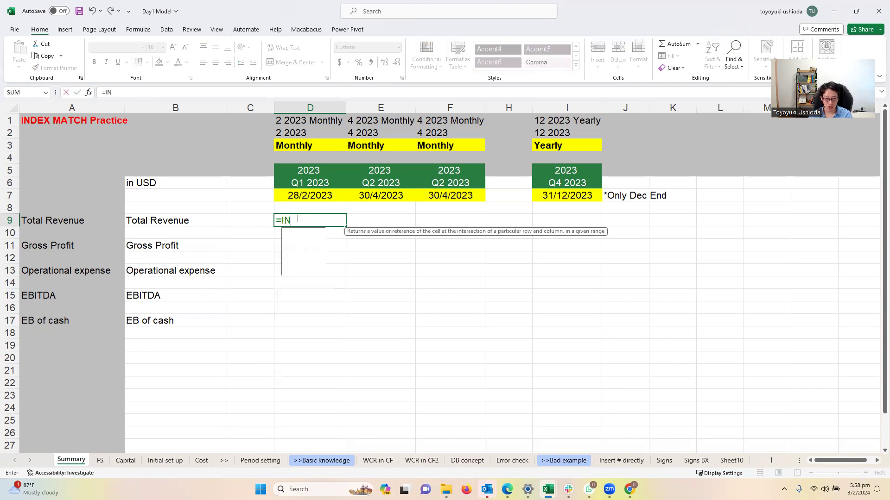
type("DEX")
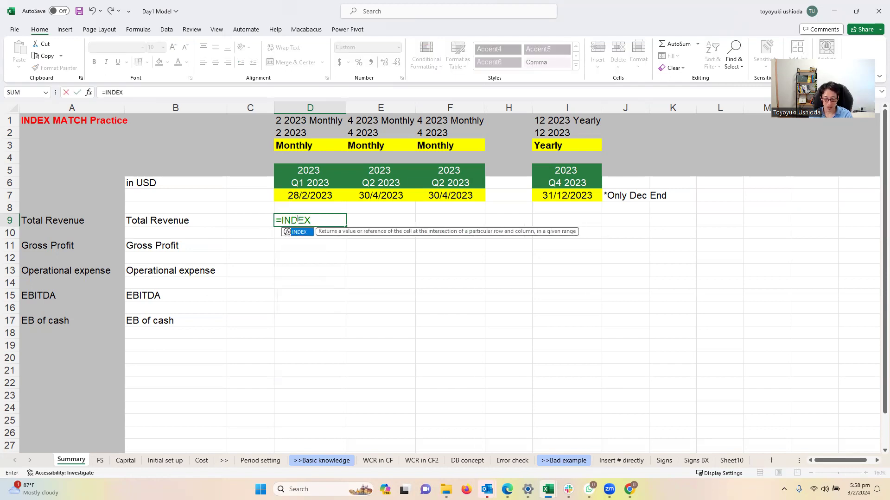
type("(")
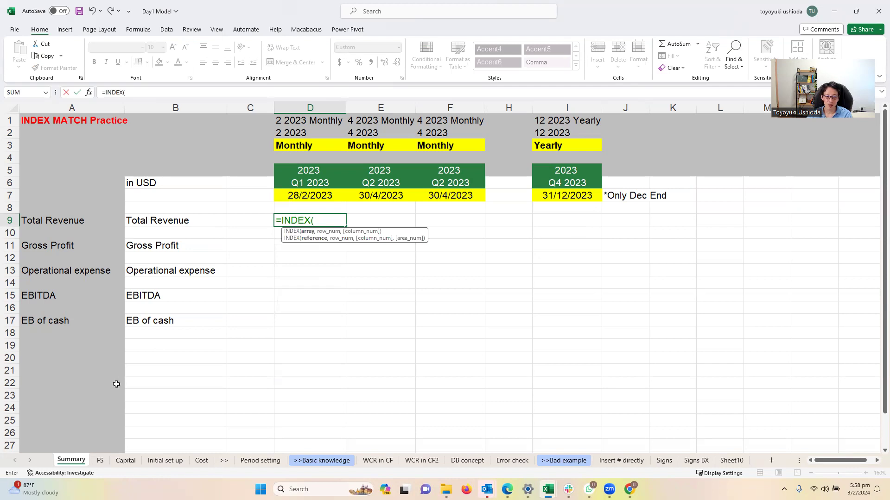
left_click(101, 461)
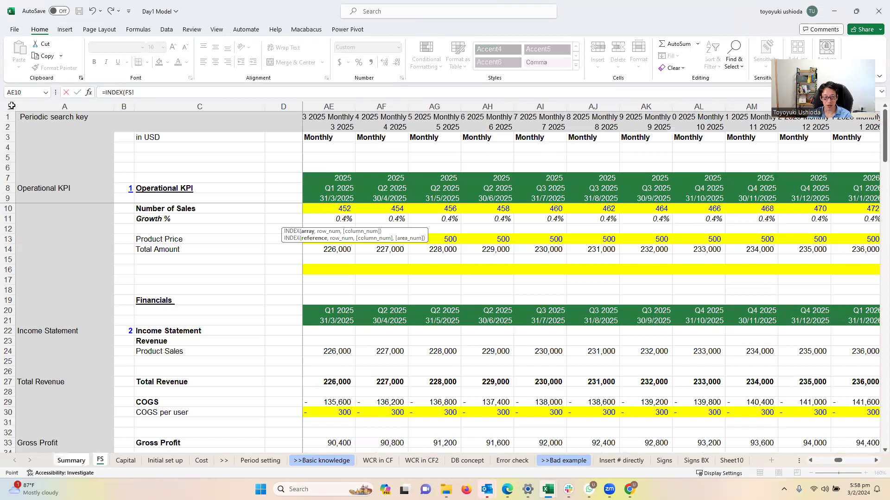
left_click(8, 106)
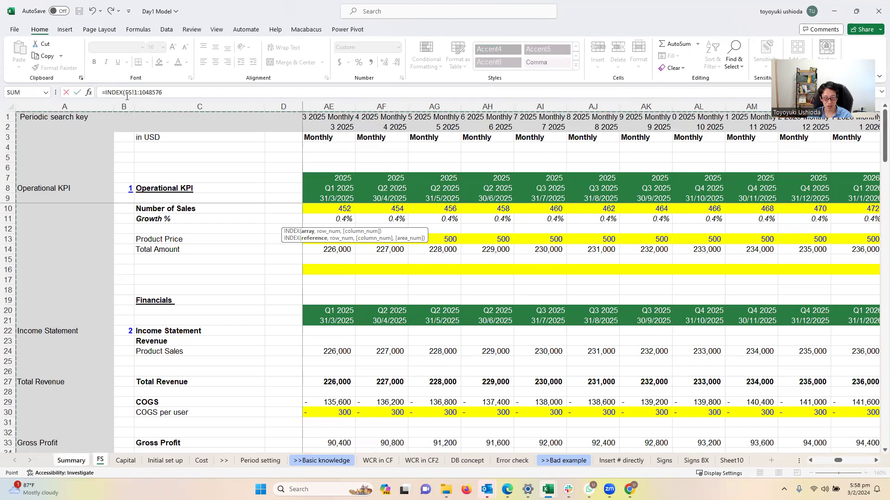
left_click(171, 91)
type(",")
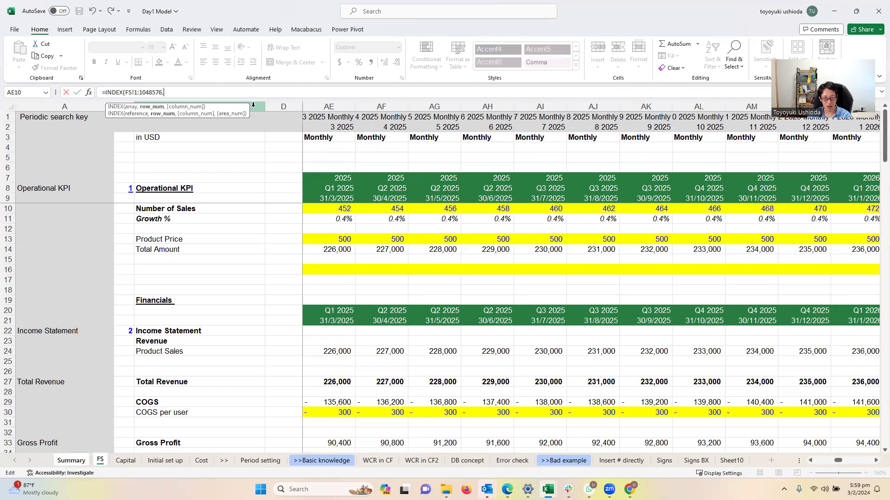
Step: Return to the Summary sheet and remove the stray Summary! reference from the end of the D9 formula
left_click(73, 461)
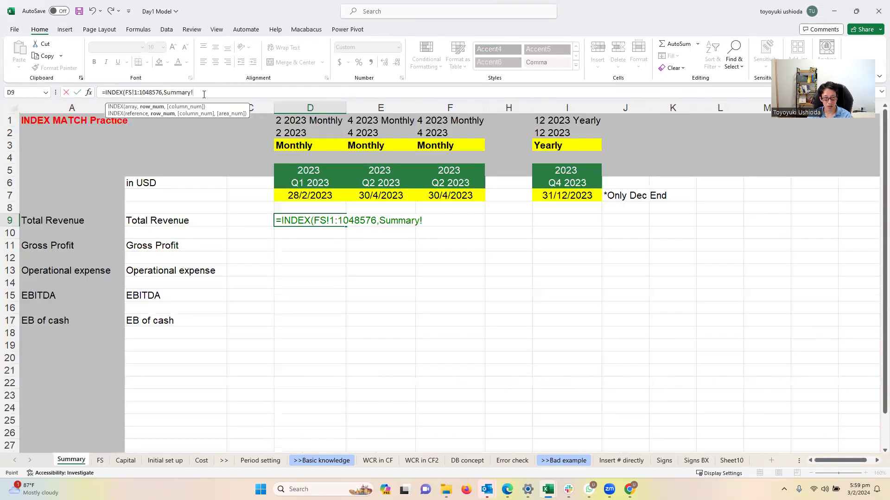
key("BackSpace")
key("BackSpace")
key("BackSpace")
key("BackSpace")
key("BackSpace")
key("BackSpace")
key("BackSpace")
key("BackSpace")
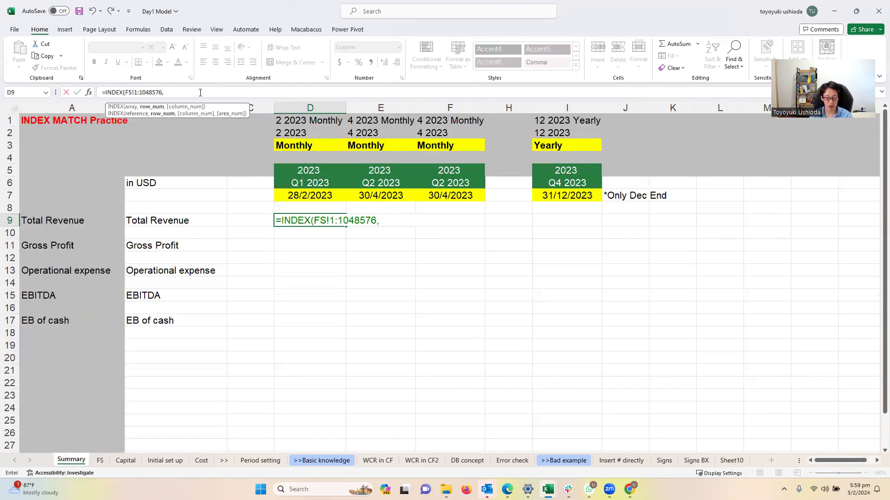
Step: Add a MATCH as the row number in the D9 formula, with lookup value Summary!$A9 locked to its column
type("match(")
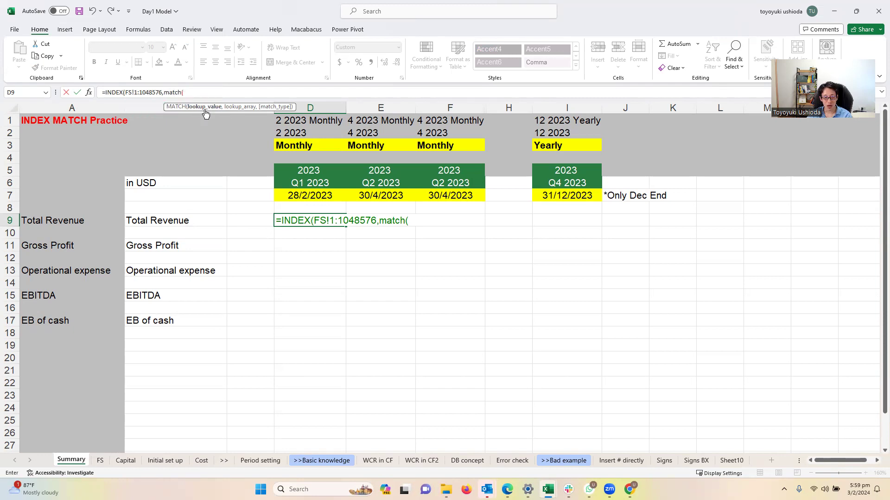
left_click(79, 221)
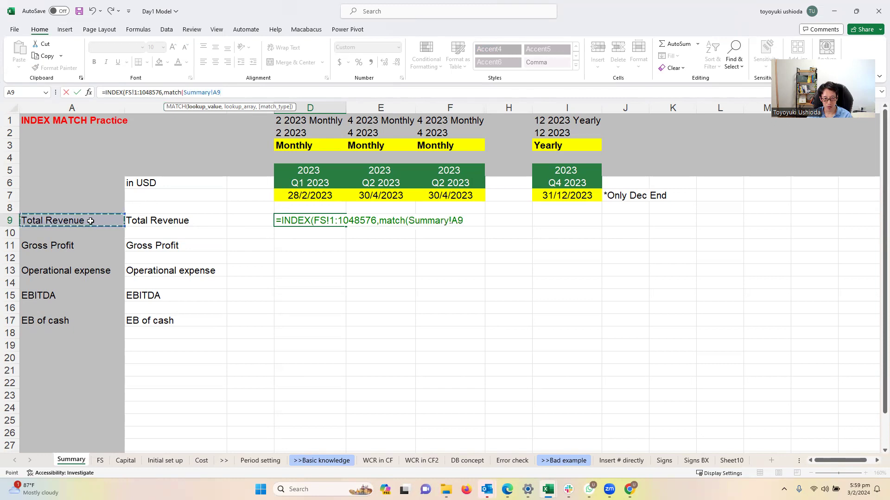
key("F4")
key("F4")
key("F4")
key("F4")
key("F4")
key("F4")
key("F4")
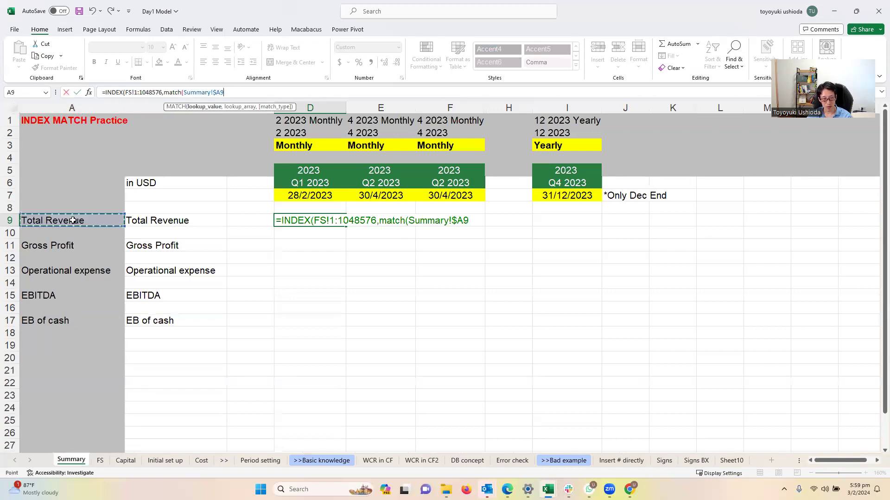
type(",")
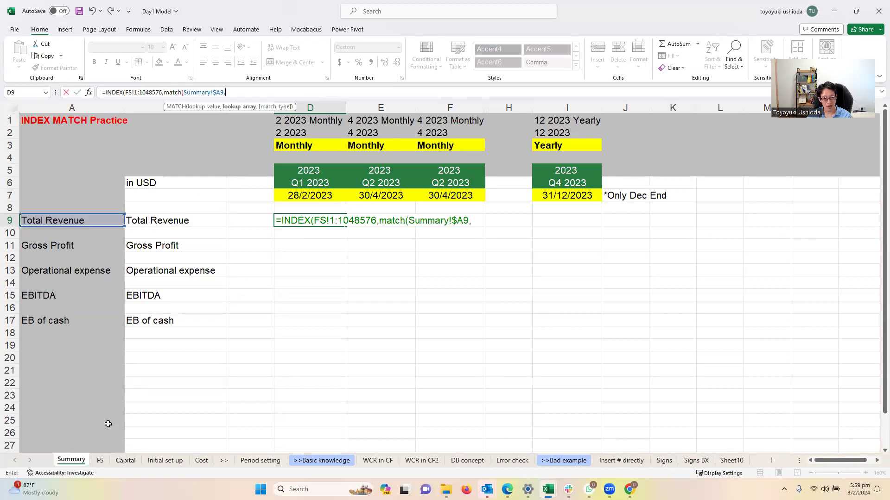
Step: Set the MATCH lookup array to column A of the FS sheet (FS!$A:$A) with match type 0
left_click(101, 461)
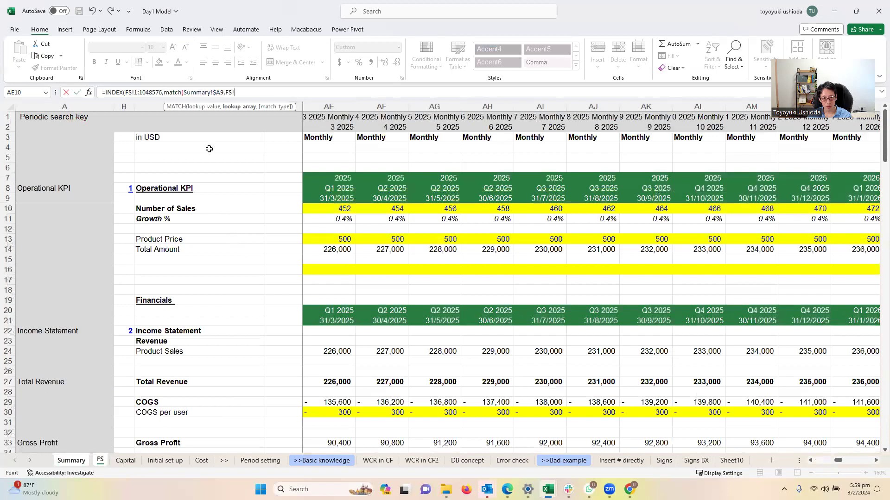
left_click(68, 107)
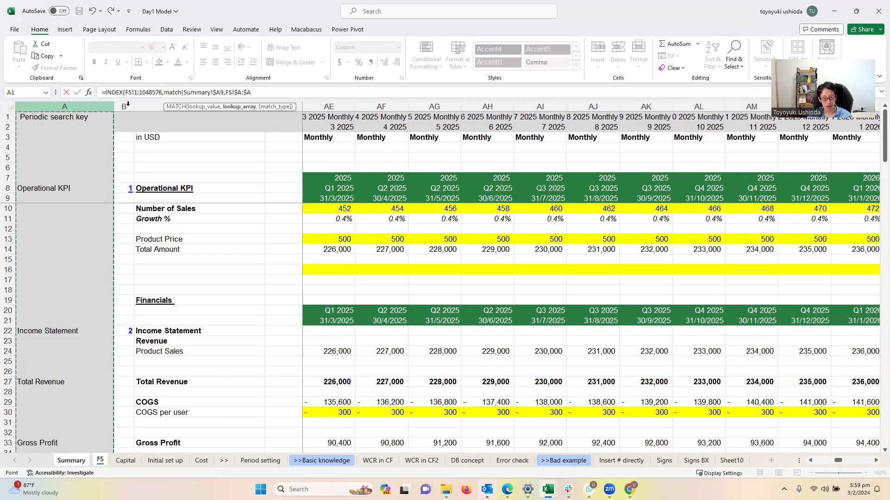
type(",")
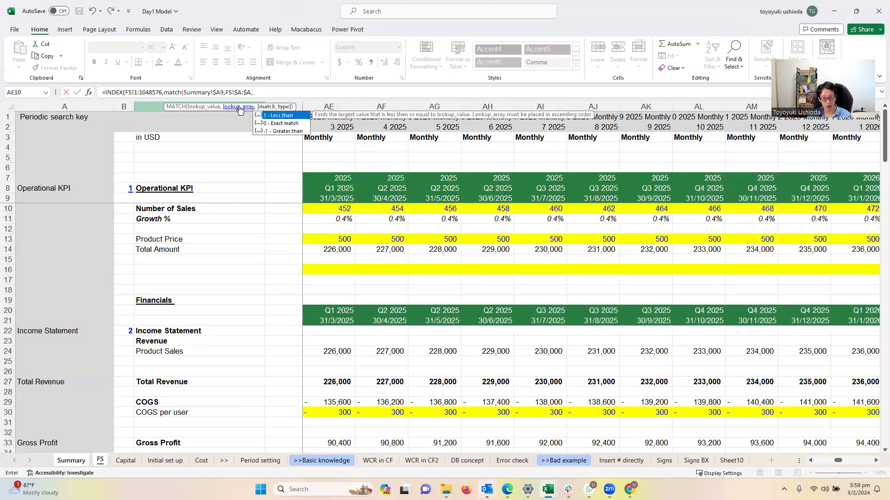
type("0)")
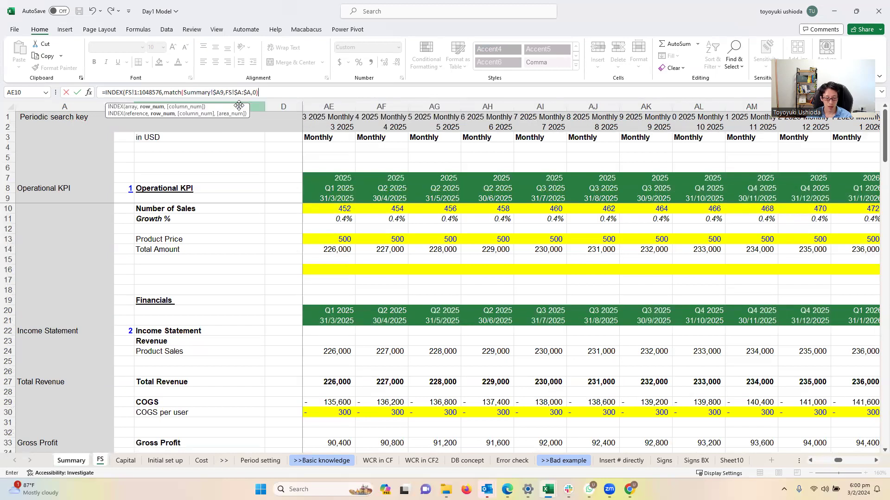
Step: Review the search keys on the FS sheet and try to commit the D9 formula with only the row MATCH
scroll(162, 351, "down", 1)
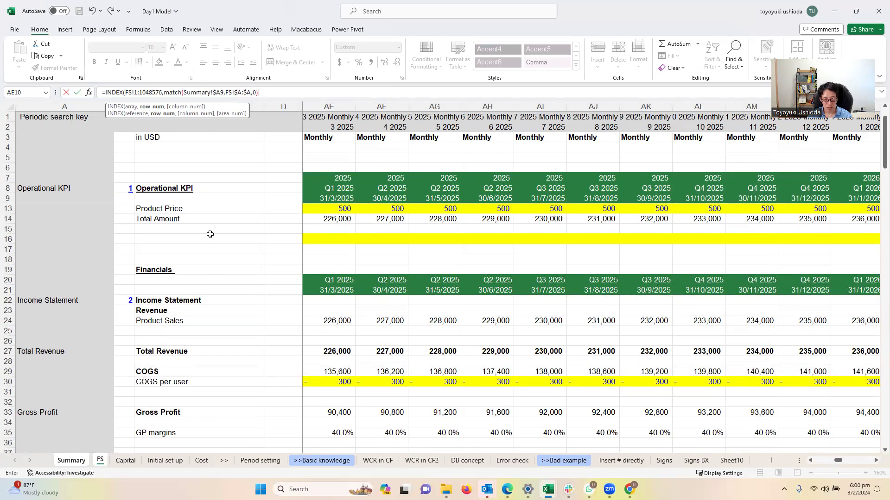
scroll(193, 431, "down", 1)
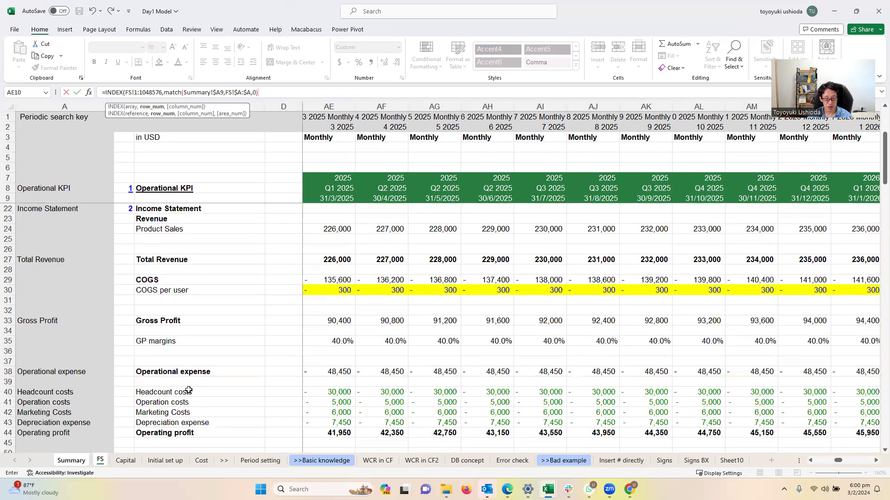
scroll(100, 110, "up", 1)
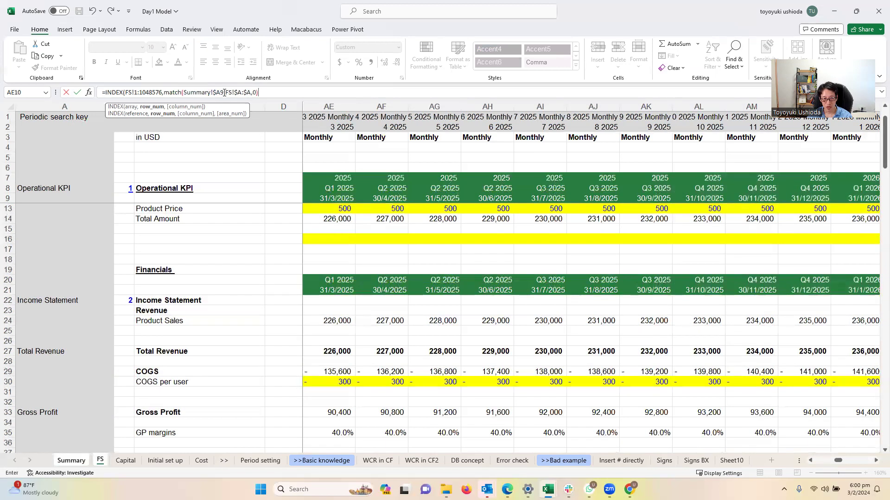
key("Return")
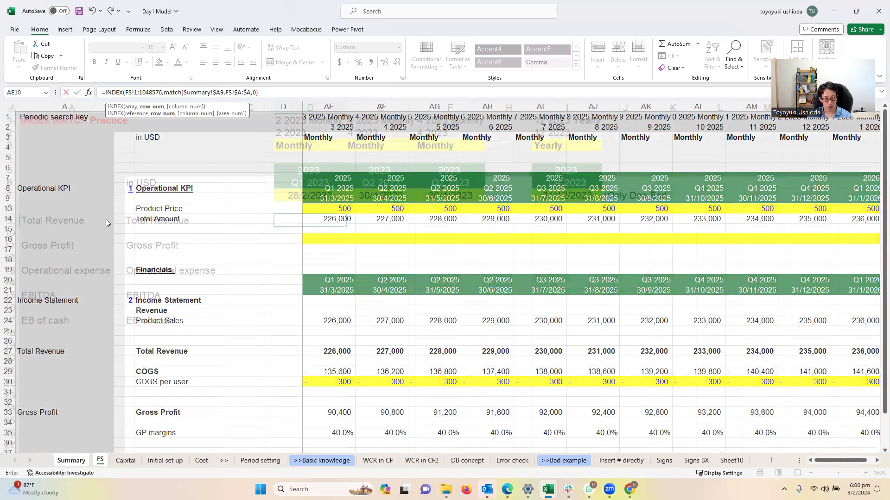
left_click(456, 279)
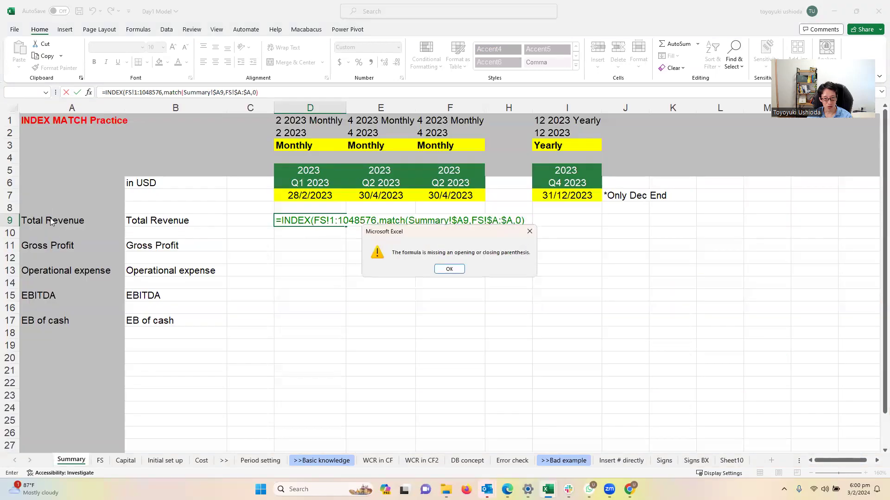
left_click(450, 269)
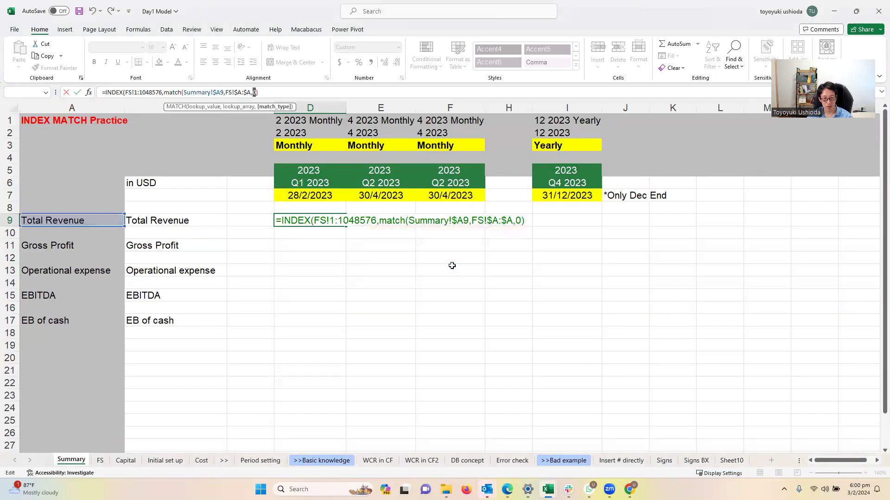
Step: Try to append a second MATCH as the column number of the D9 formula from the FS sheet
left_click(100, 461)
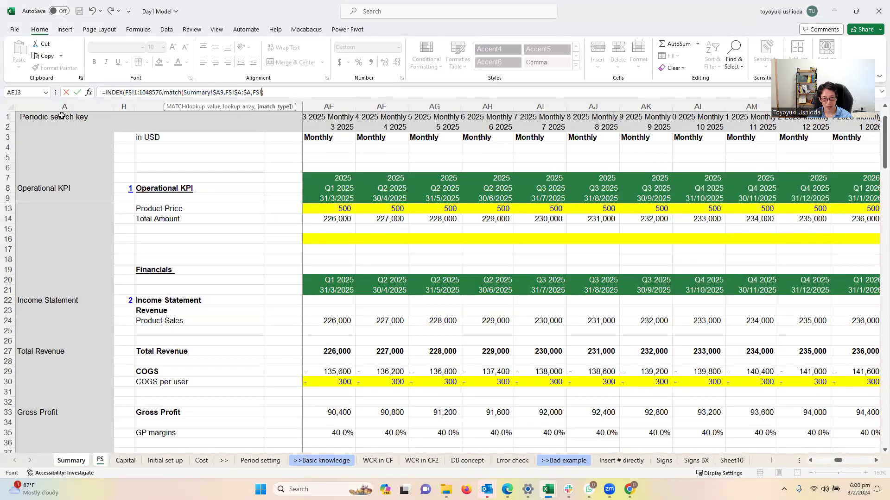
left_click(286, 92)
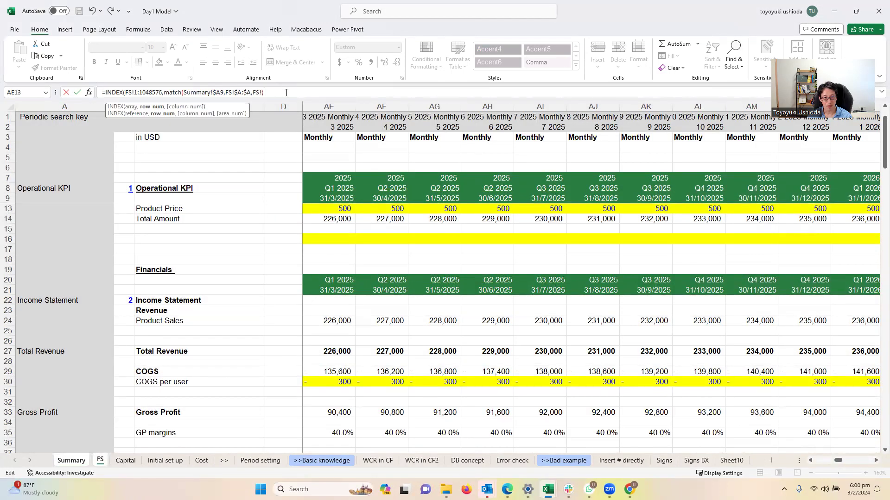
type(",match")
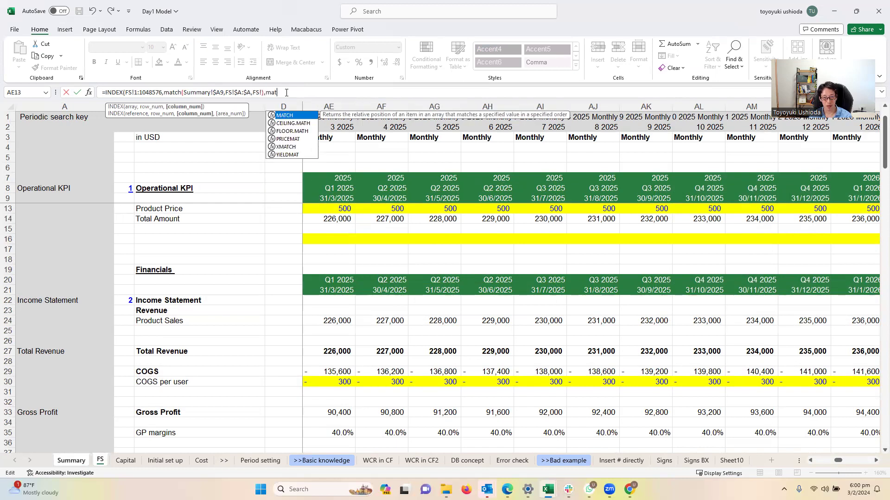
key("Return")
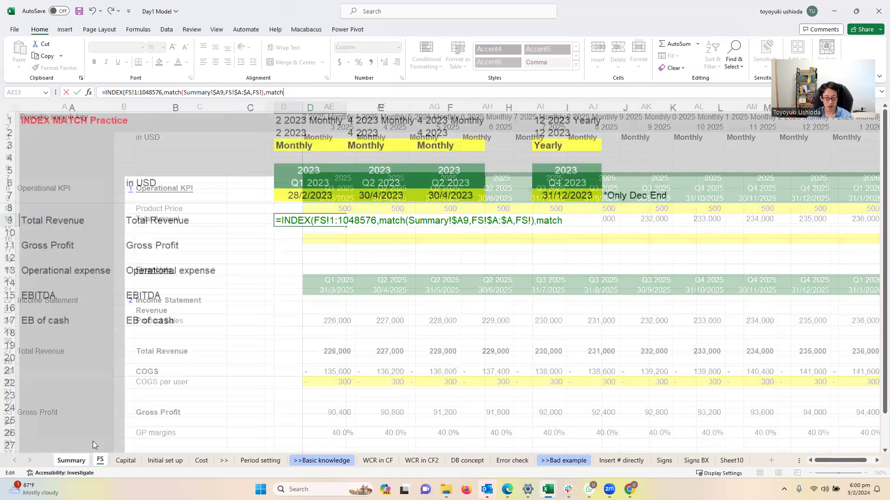
left_click(430, 293)
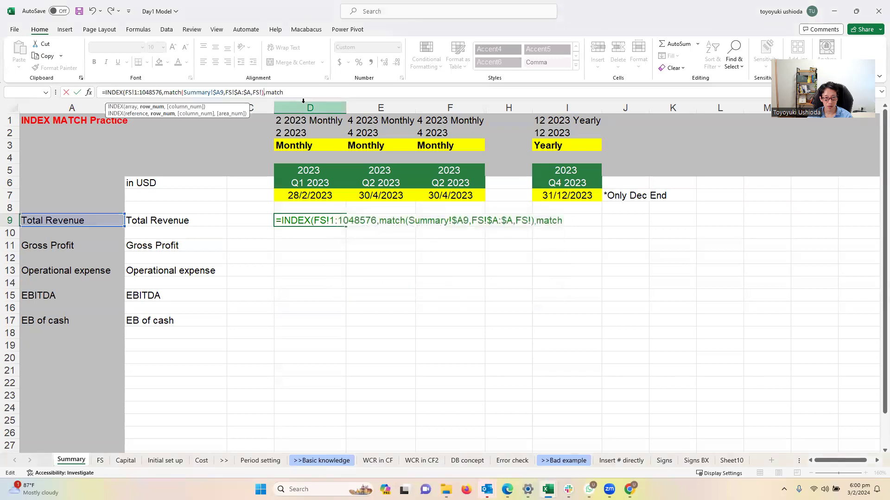
Step: Delete the unfinished second MATCH and the stray FS! reference from the end of the D9 formula
key("BackSpace")
key("BackSpace")
key("BackSpace")
key("BackSpace")
key("BackSpace")
key("BackSpace")
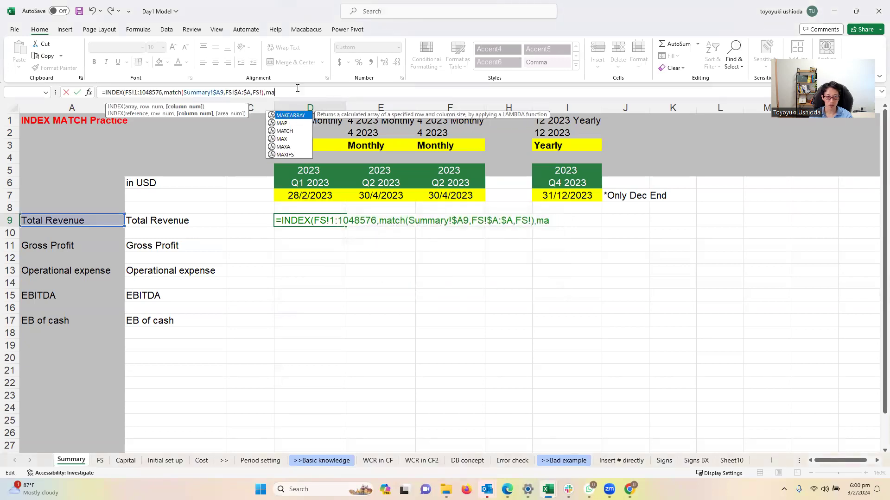
key("BackSpace")
key("BackSpace")
key("BackSpace")
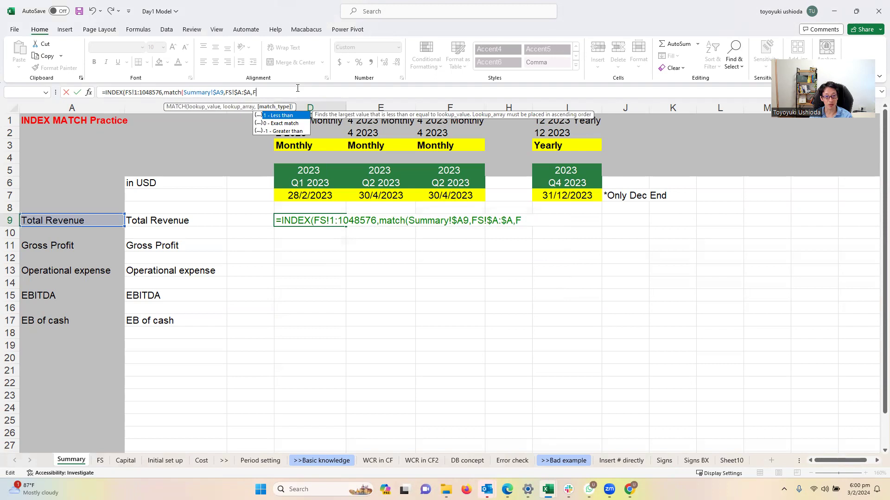
Step: Close the row MATCH with match type 0 and start a column MATCH with row-locked lookup value Summary!D$7
type("0),m")
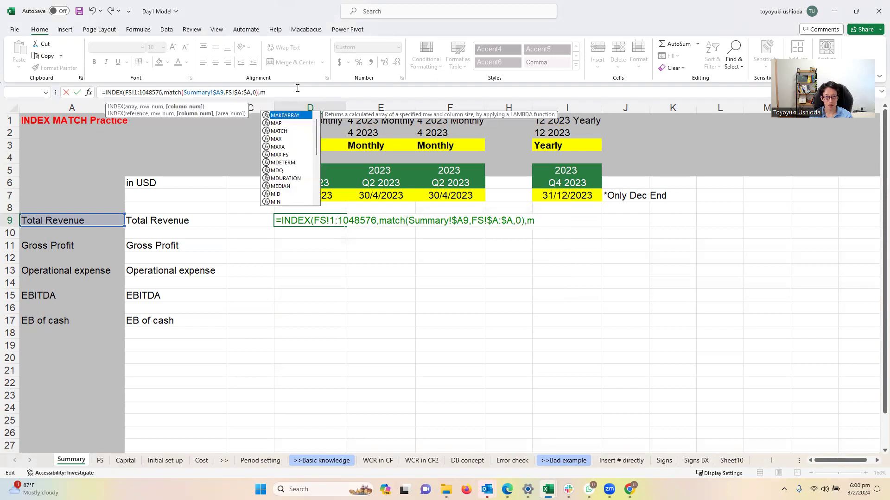
type("atch(")
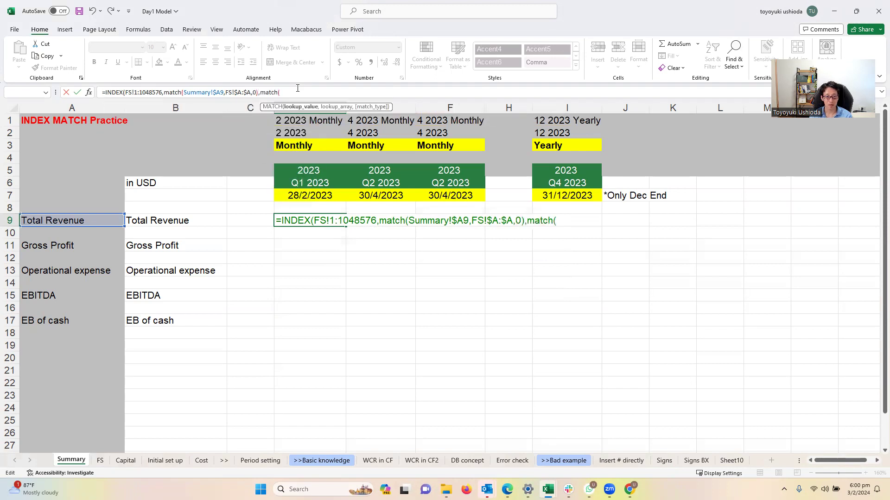
left_click(302, 194)
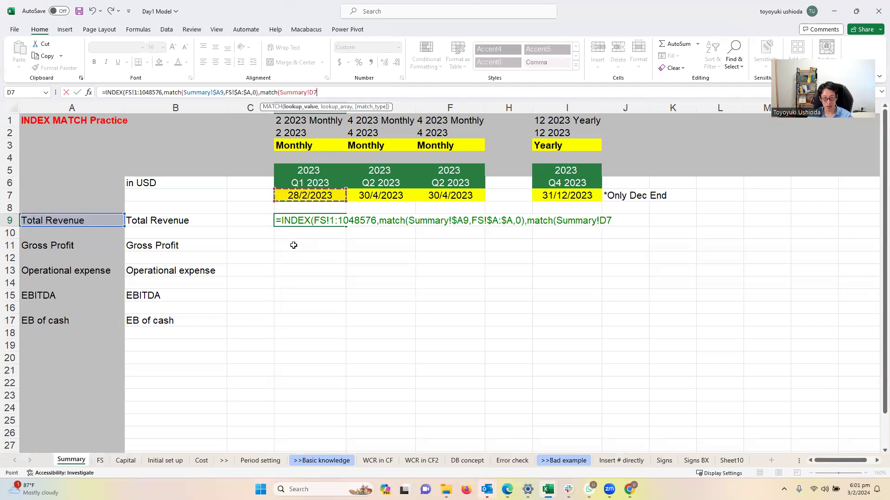
key("F4")
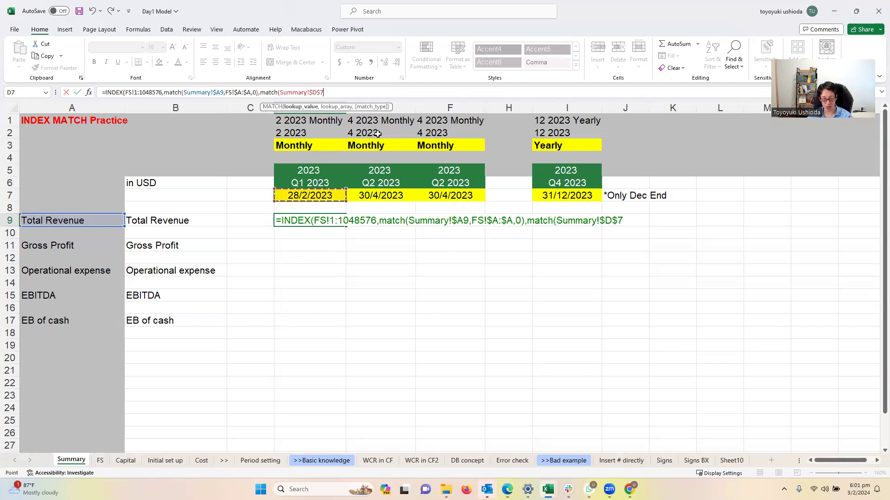
key("F4")
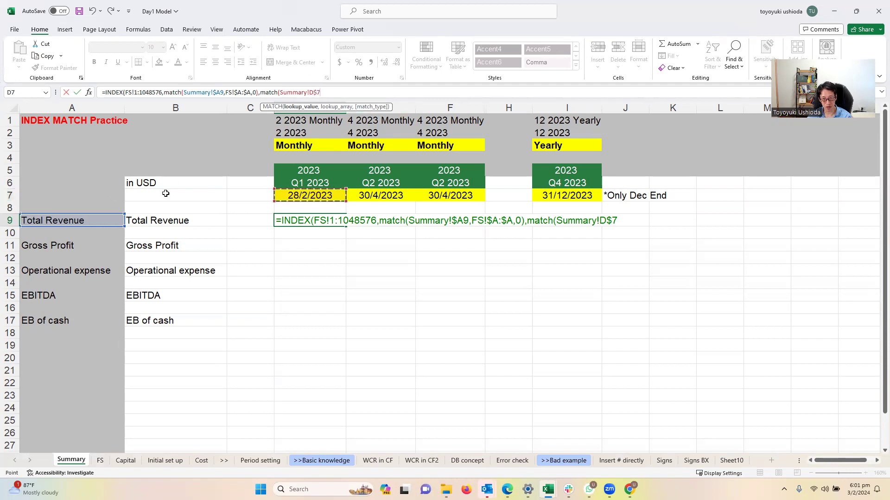
type(",")
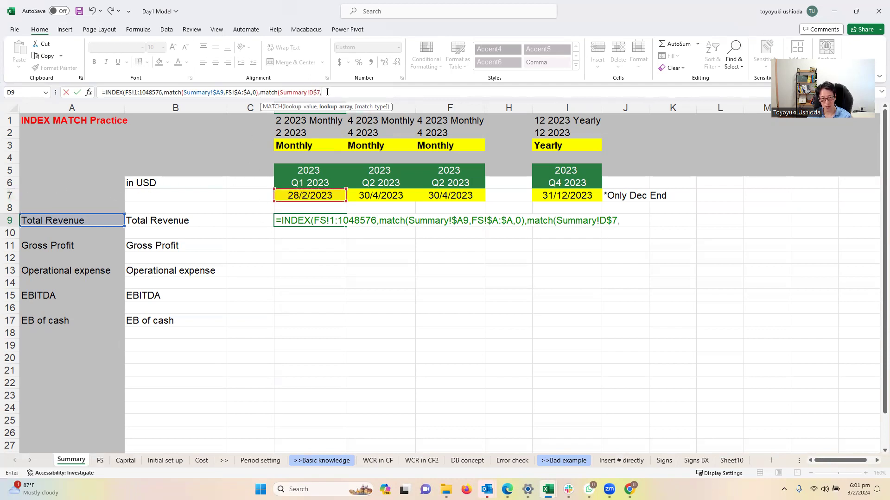
Step: Complete the column MATCH in D9 with lookup array FS!$9:$9 and match type 0, and commit the INDEX formula
left_click(100, 461)
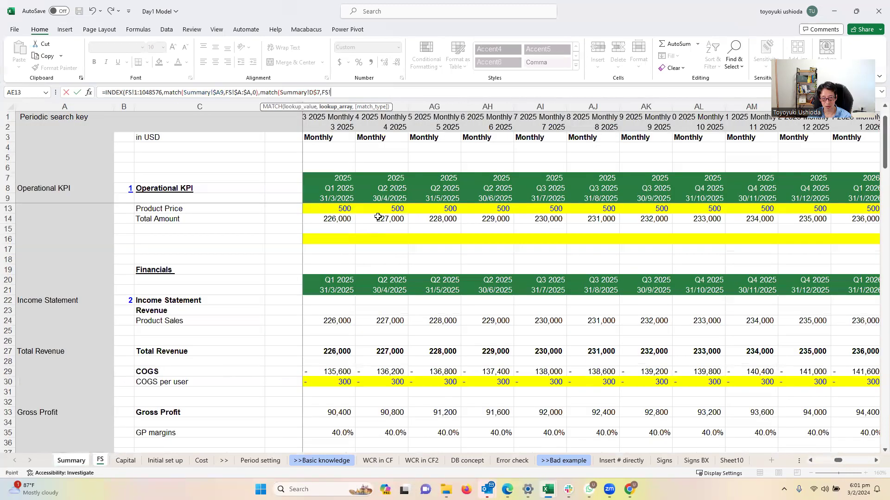
scroll(376, 229, "up", 1)
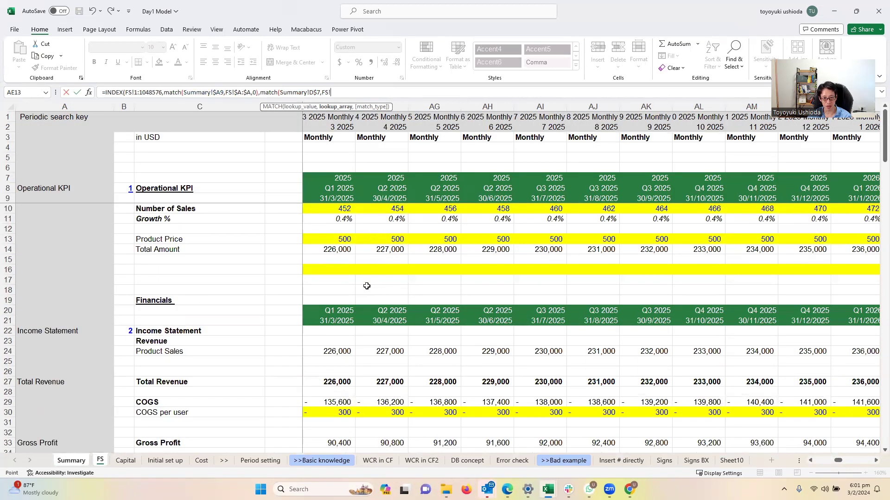
left_click(8, 199)
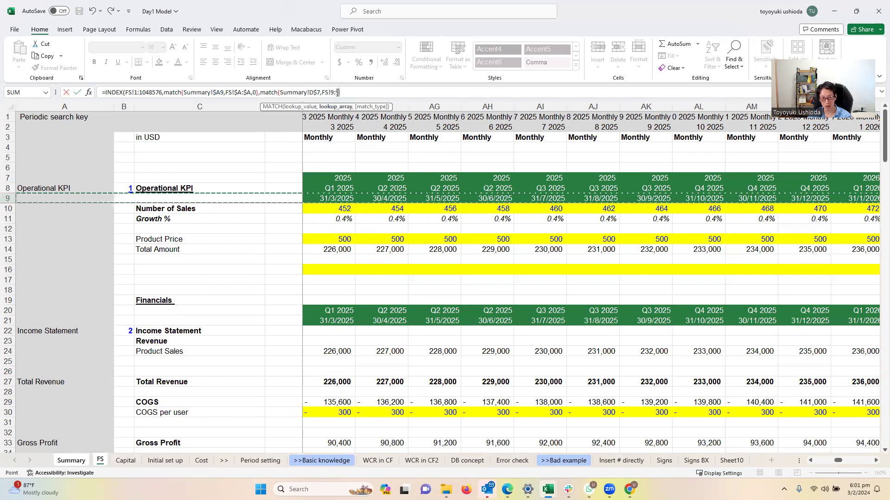
key("F4")
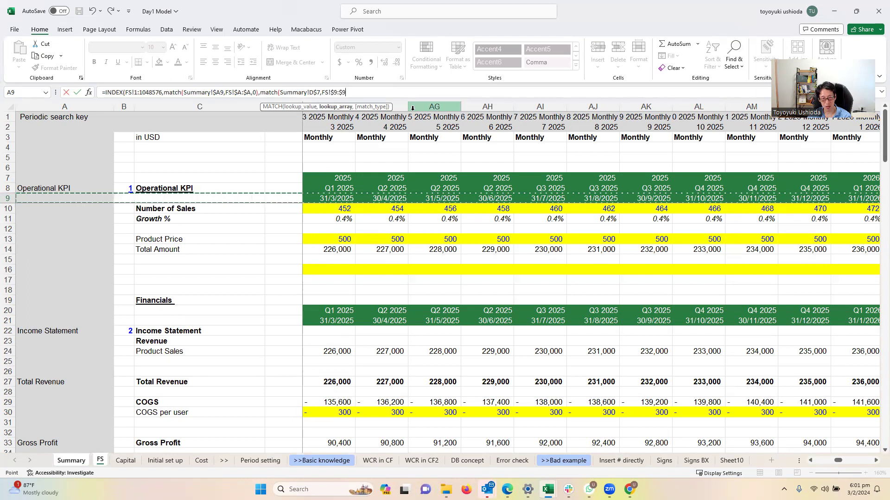
type(",0)")
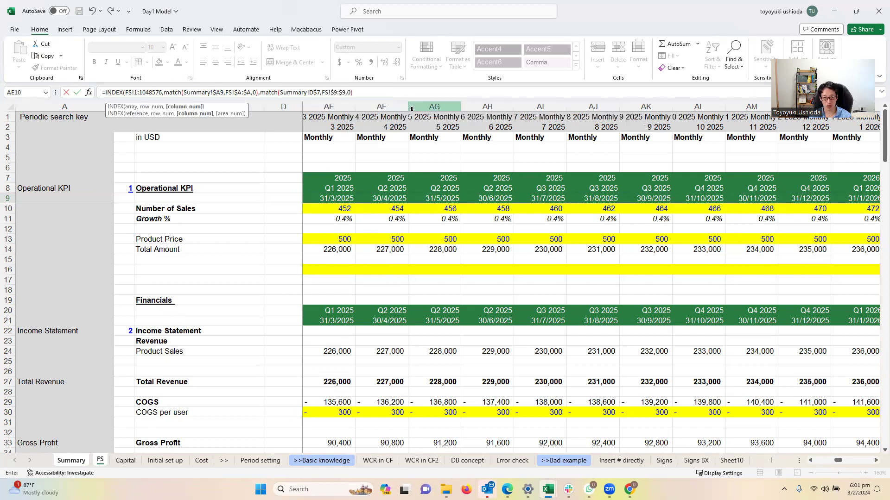
key("Return")
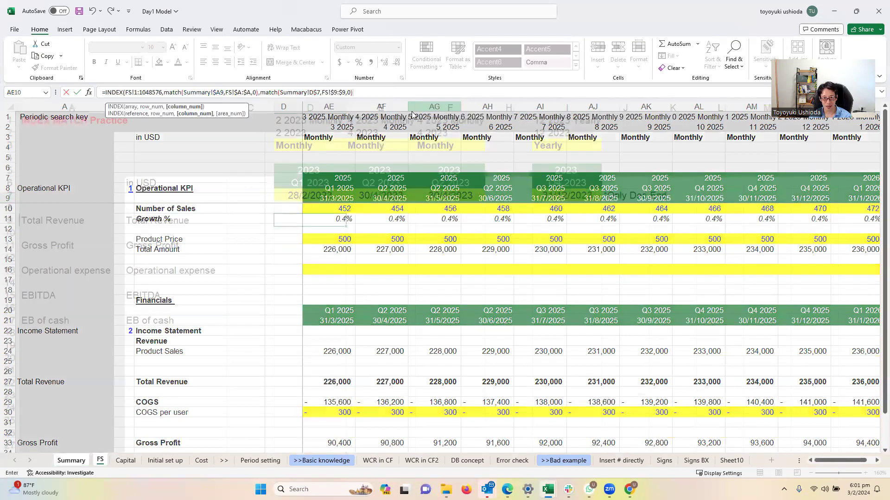
key("Up")
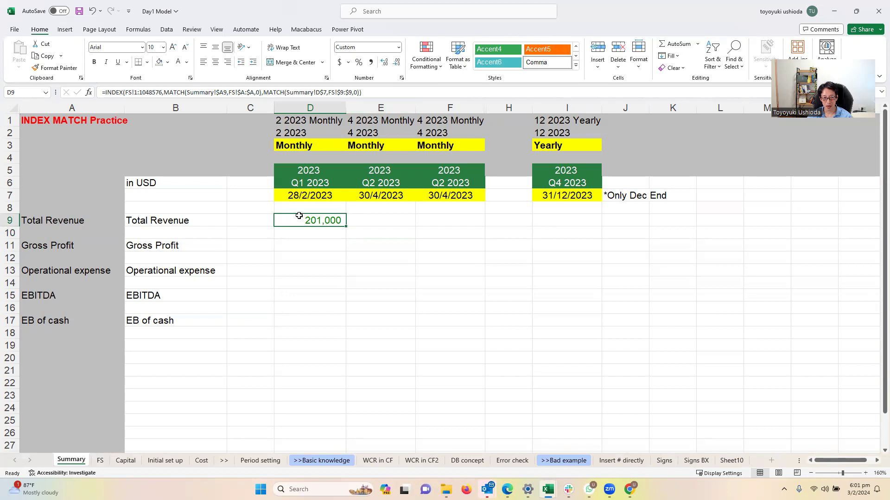
Step: Examine the INDEX array and the row and column MATCH arguments of the D9 formula on the Summary sheet
double_click(313, 217)
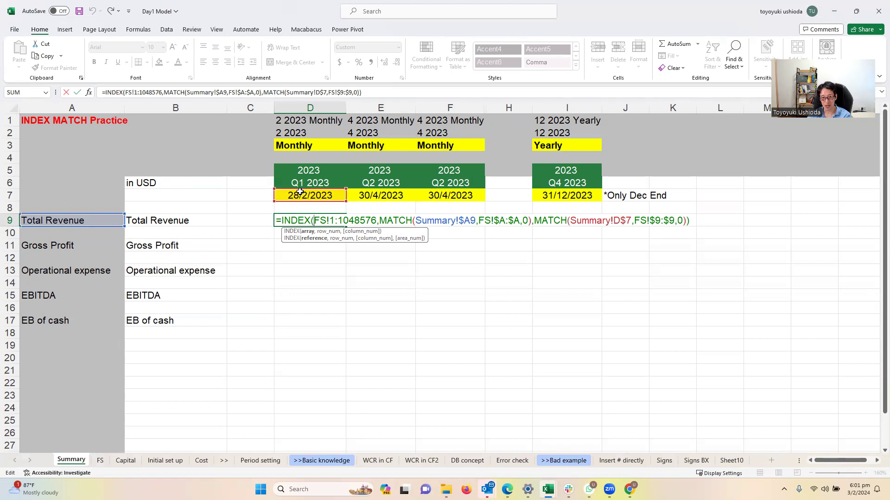
key("Return")
left_click(323, 222)
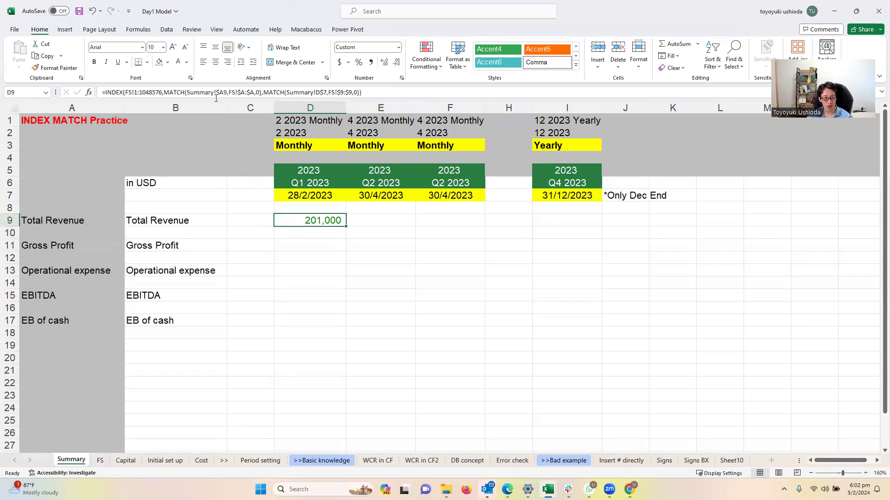
double_click(304, 221)
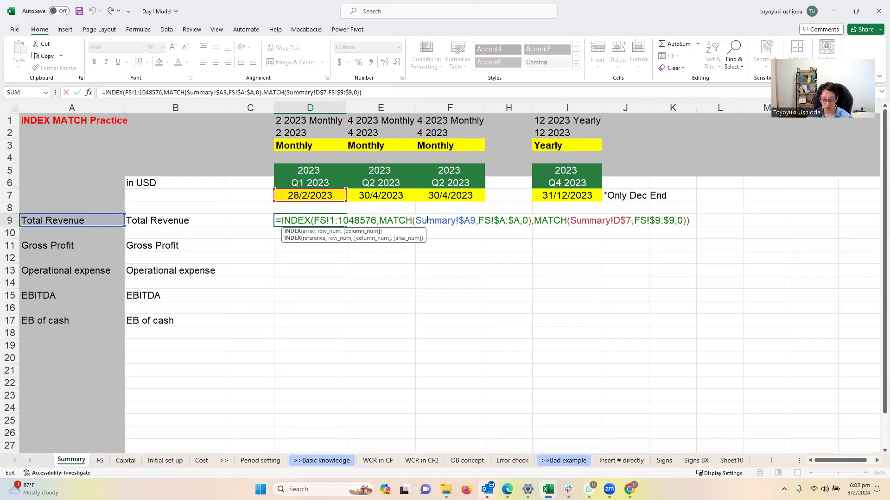
left_click_drag(418, 220, 520, 221)
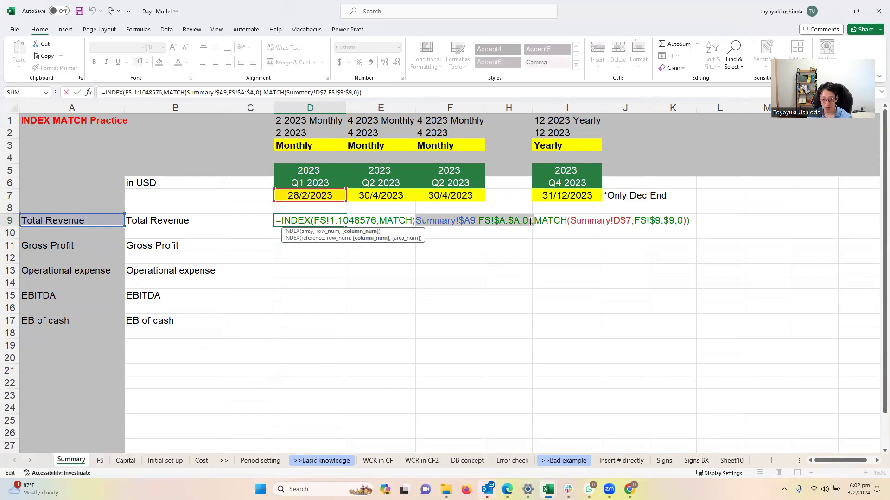
left_click(452, 221)
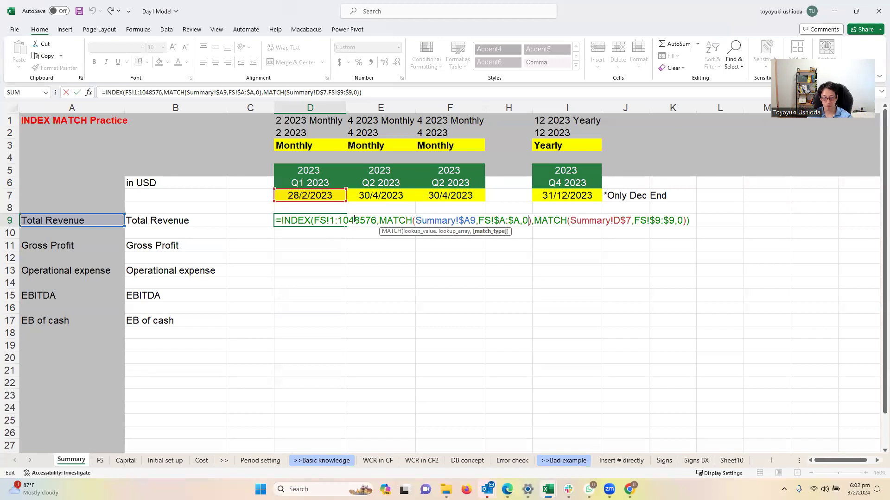
key("Return")
left_click(322, 221)
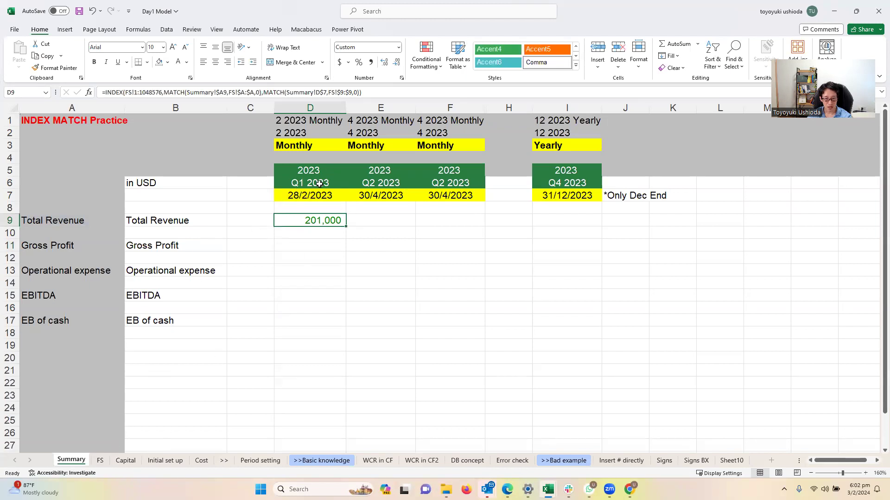
Step: Check the D9 result against Total Revenue for 28/2/2023 on the FS sheet and return to the Summary sheet
left_click(299, 197)
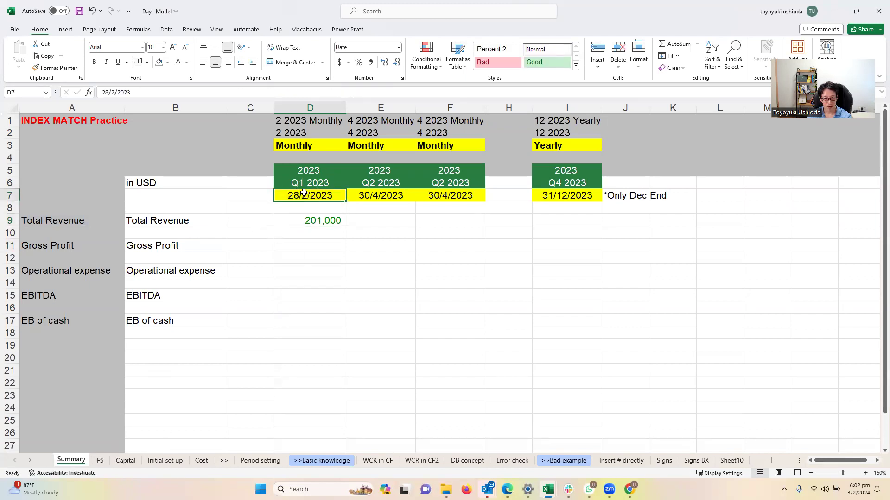
left_click(179, 221)
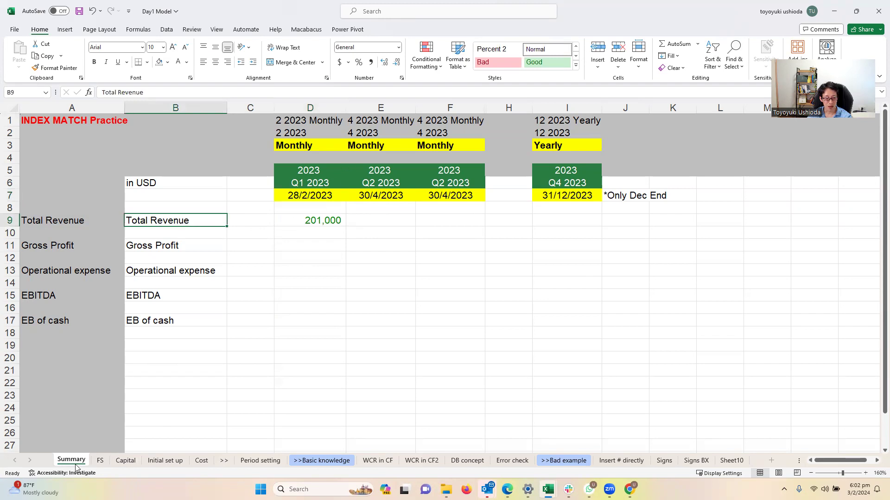
left_click(100, 461)
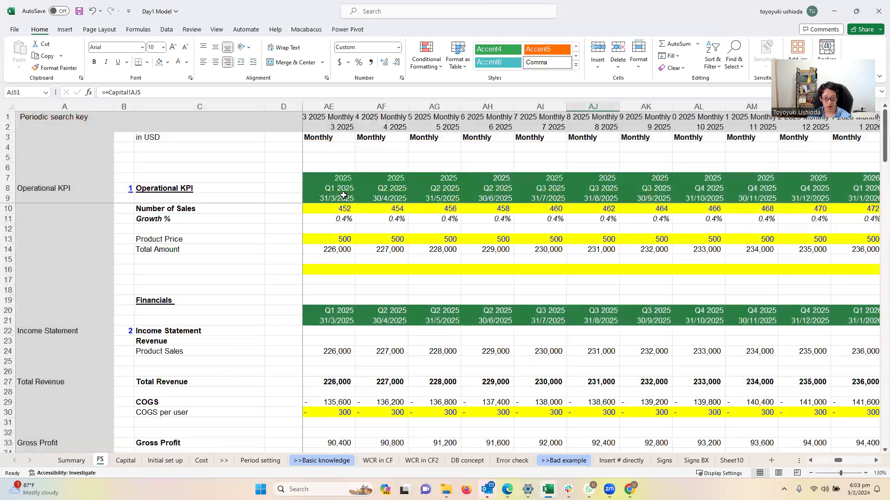
key("ctrl+Left")
key("ctrl+Left")
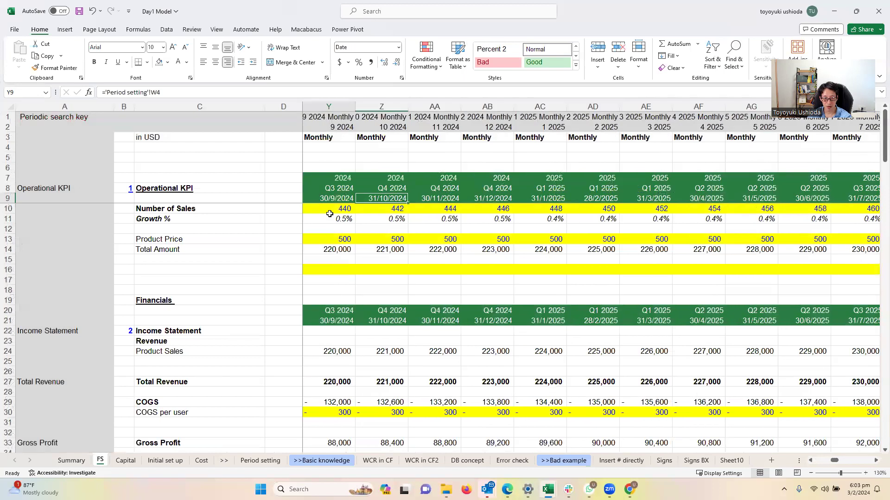
left_click(372, 202)
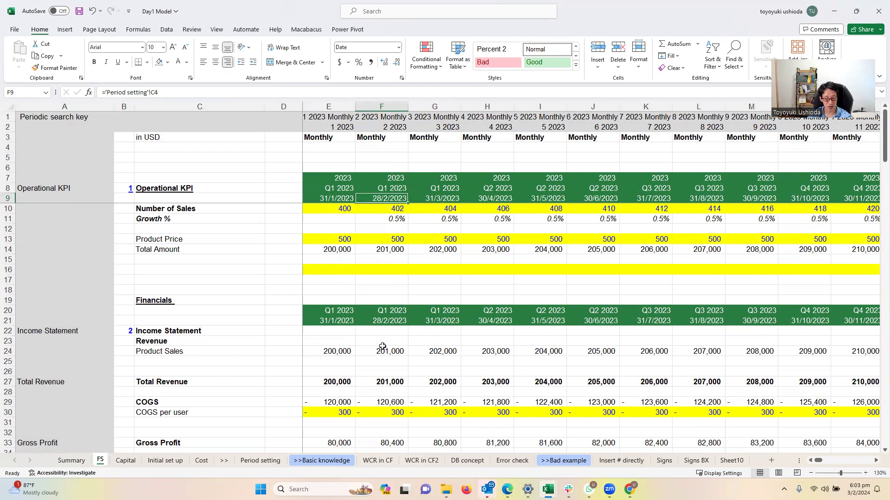
left_click(380, 379)
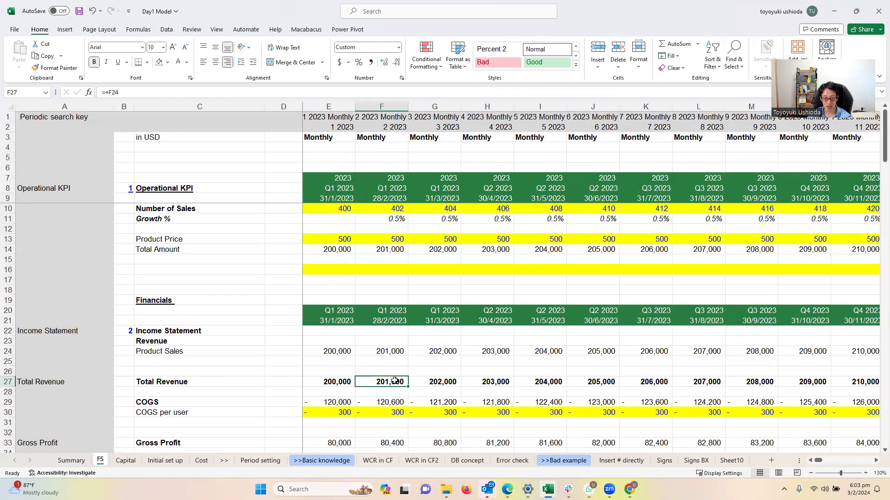
left_click(81, 461)
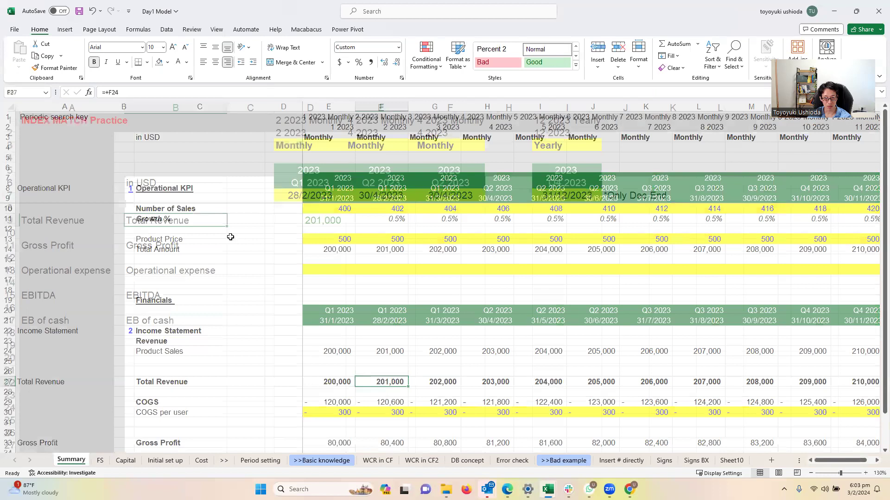
Step: Copy the D9 formula across the Total Revenue row into E9 and F9
key("ctrl+c")
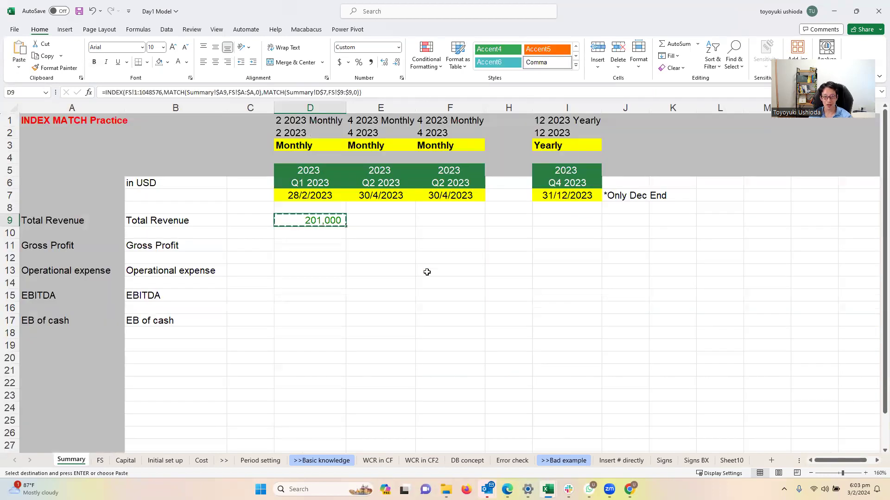
key("Right")
key("ctrl+v")
key("Right")
key("ctrl+v")
Step: Try to paste the D9 formula across the Gross Profit row in D11:F11
key("Left")
key("Left")
key("Left")
key("Down")
key("Down")
key("Right")
key("ctrl+v")
key("Right")
key("ctrl+v")
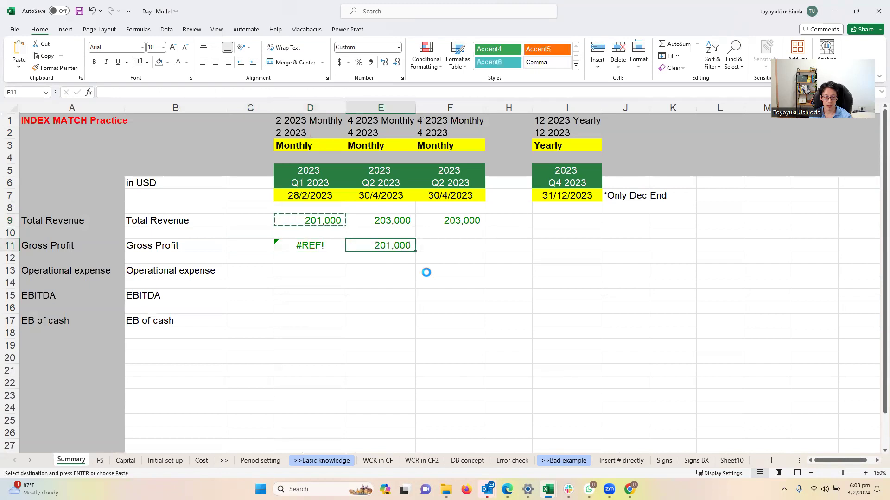
key("Right")
key("ctrl+v")
key("Left")
key("Left")
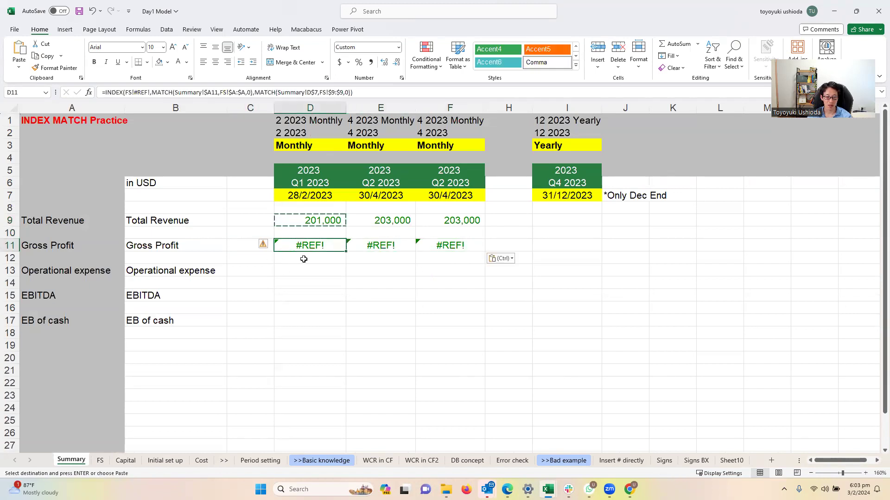
Step: Inspect the Gross Profit formula in D11, and lock the INDEX array of the D9 formula to FS!$1:$1048576
double_click(312, 246)
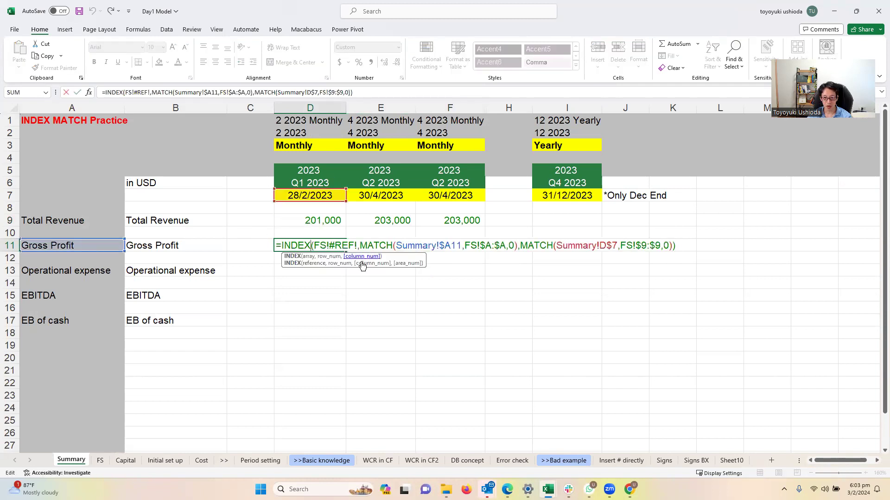
left_click(327, 220)
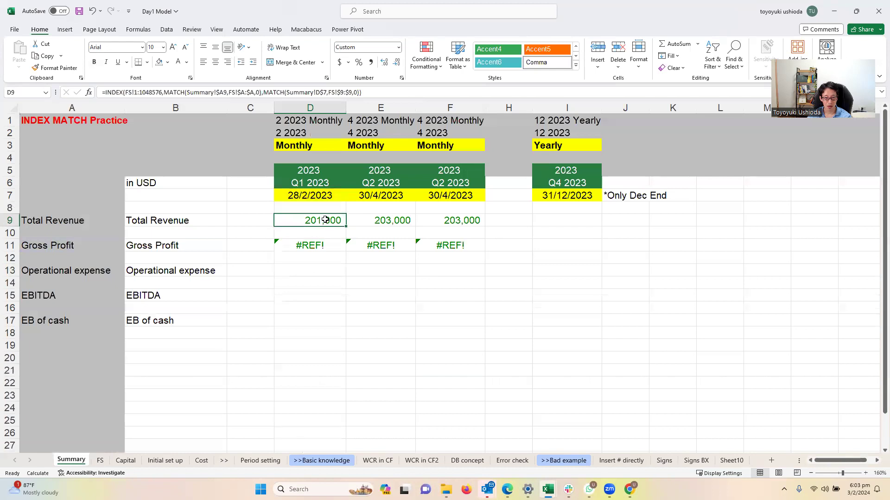
left_click(132, 92)
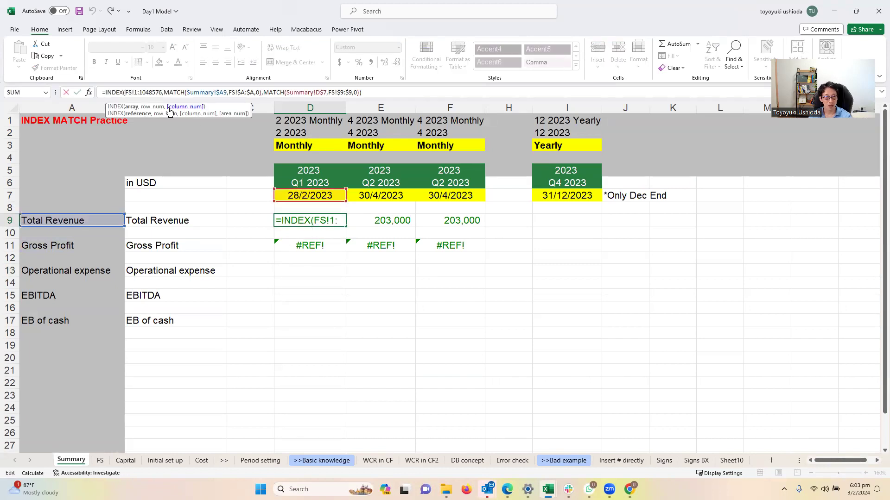
key("F4")
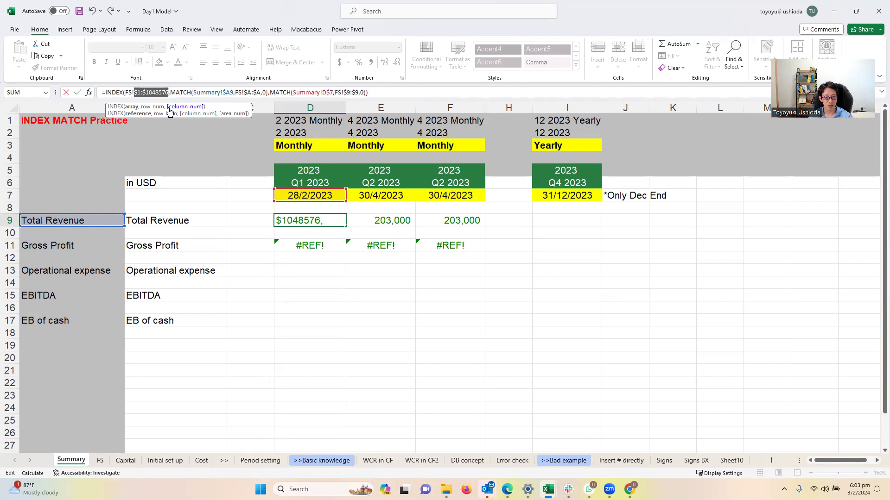
key("Return")
Step: Copy the D9 formula with the locked array into E9 of the Total Revenue row
key("Down")
key("Up")
key("Up")
key("ctrl+c")
key("Right")
key("ctrl+v")
Step: Paste the formula with the locked array over the Gross Profit cells D11:F11
key("Right")
key("Down")
key("Down")
key("Left")
key("Left")
key("ctrl+v")
key("Right")
key("ctrl+v")
key("Right")
key("ctrl+v")
Step: Copy the Gross Profit formulas D11:F11 into the Operational expense, EBITDA and EB of cash rows, 13, 15 and 17
key("Left")
key("Left")
key("shift+Right")
key("shift+Right")
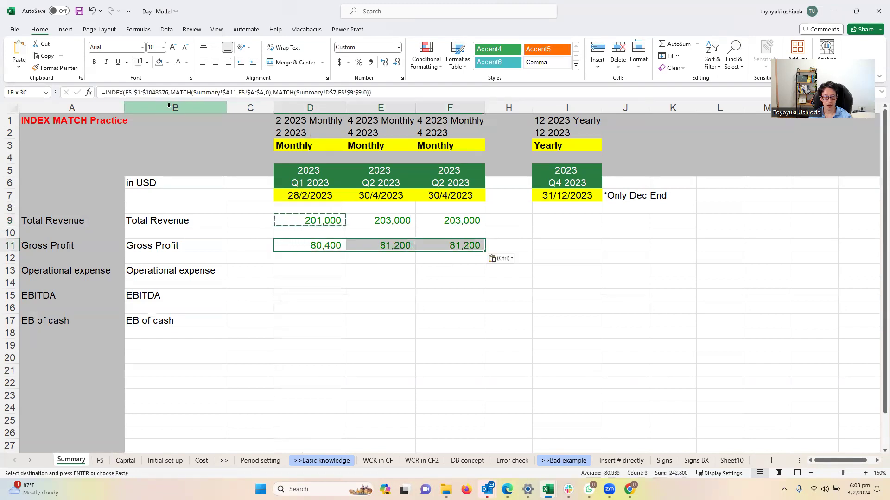
key("ctrl+c")
key("Down")
key("Down")
key("ctrl+v")
key("Down")
key("Down")
key("ctrl+v")
key("Down")
key("Down")
key("ctrl+v")
key("Up")
key("Up")
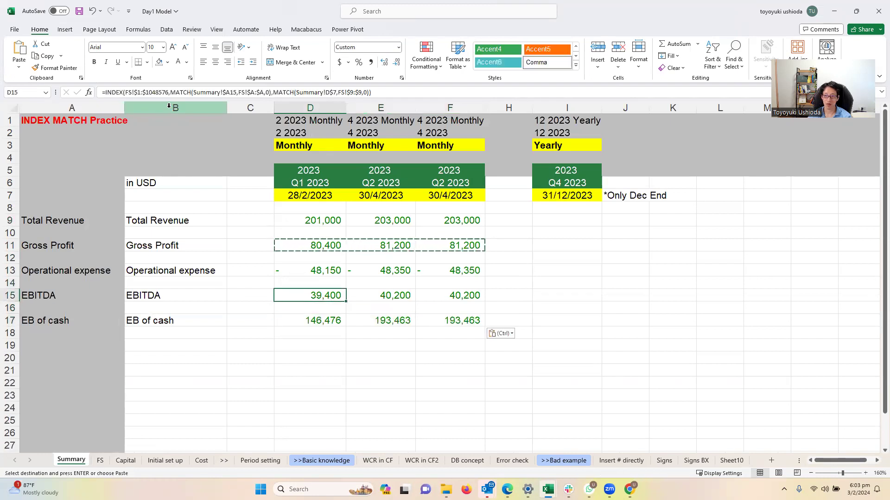
Step: Replace the EB of cash label in B17 of the Summary sheet with Headcount costs, copied from cell C40 of the FS sheet
left_click(136, 297)
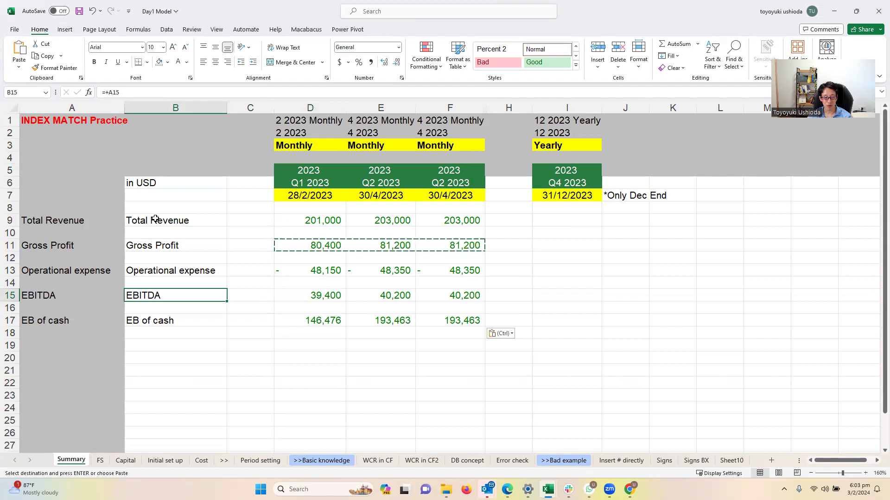
left_click(101, 461)
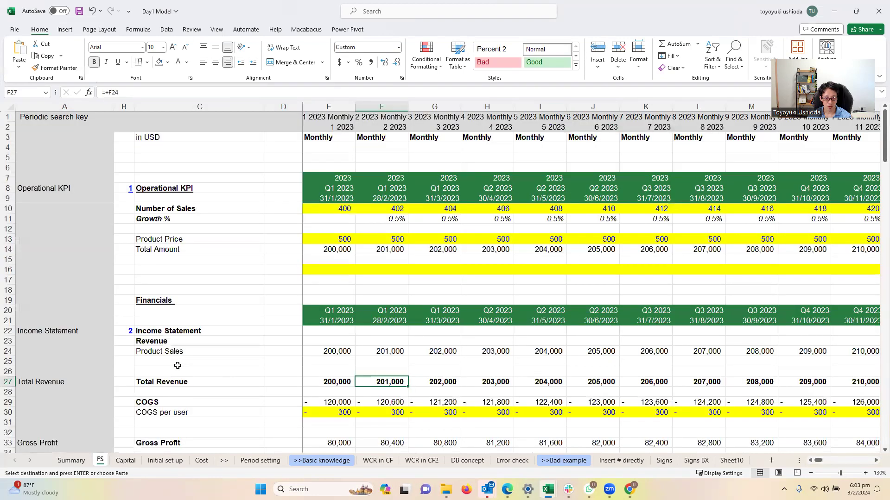
scroll(177, 364, "down", 7)
left_click(167, 300)
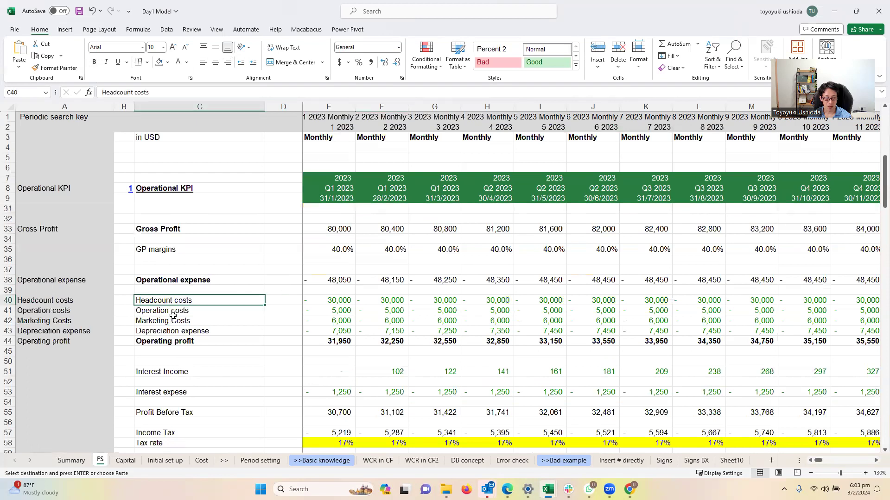
left_click(78, 461)
left_click(141, 321)
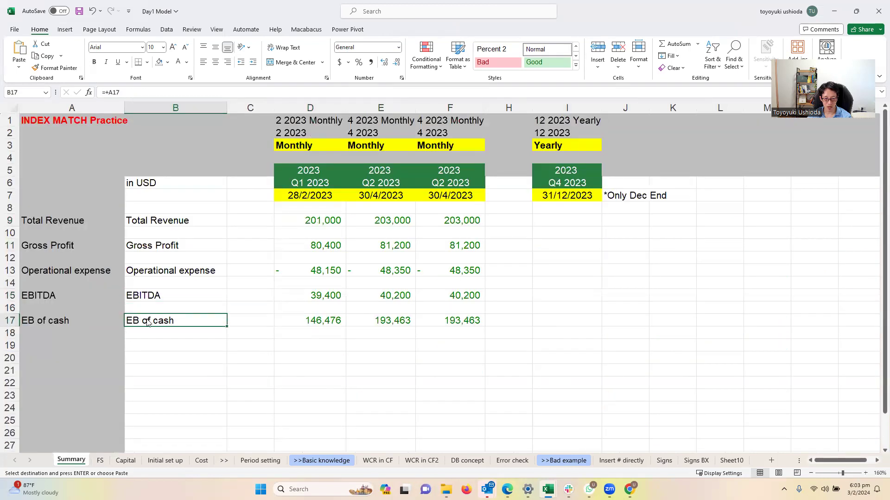
right_click(149, 323)
left_click(184, 93)
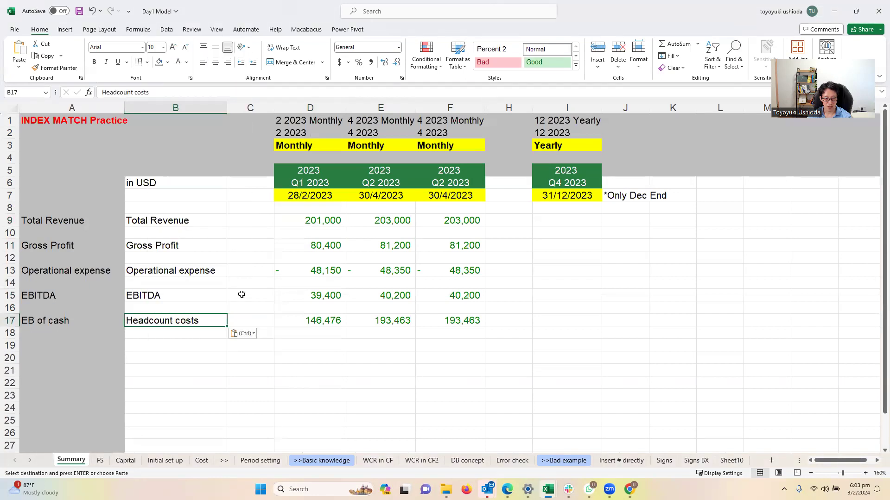
Step: Link the row key in A17 of the Summary sheet to the label in B17 with the formula +B17
left_click(52, 322)
type("=B17")
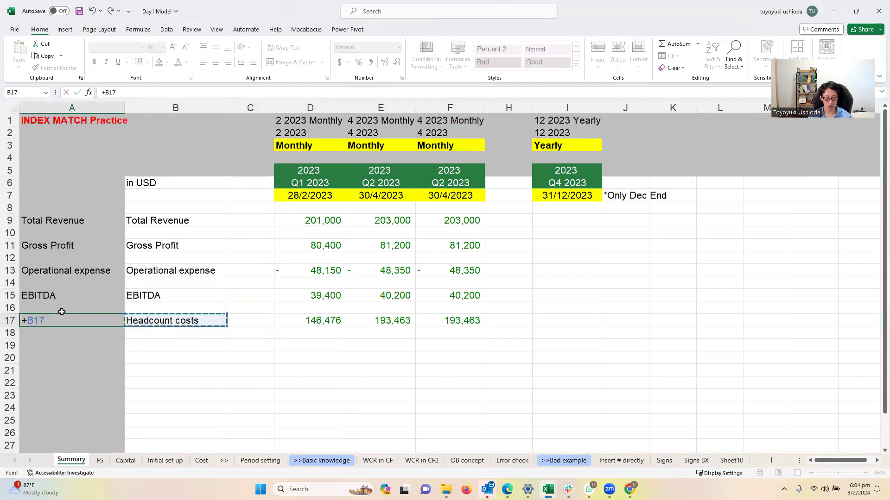
key("Return")
key("Return")
key("Up")
key("Up")
key("Right")
key("Right")
key("Right")
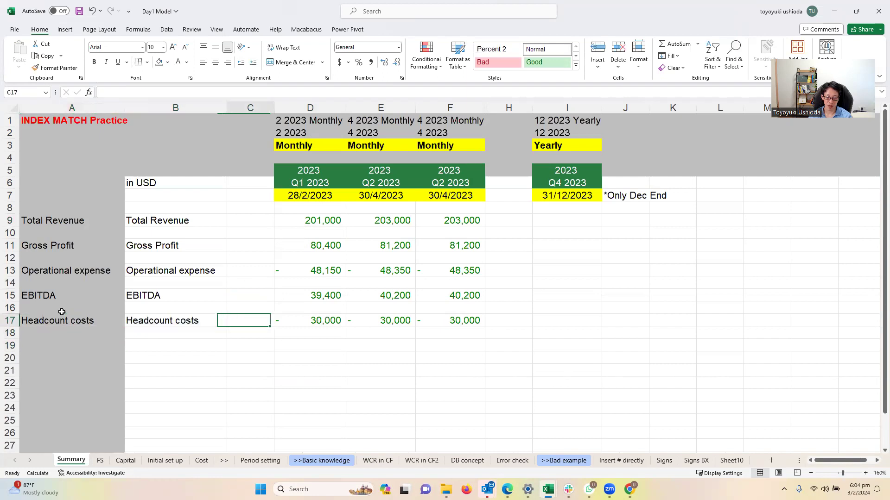
Step: Set the date in D7 of the first monthly column to 2024/1/31
key("Right")
key("Right")
key("Left")
key("Left")
key("Up")
key("Up")
key("Up")
key("Up")
key("Up")
key("Up")
key("Up")
key("Up")
key("Up")
key("Up")
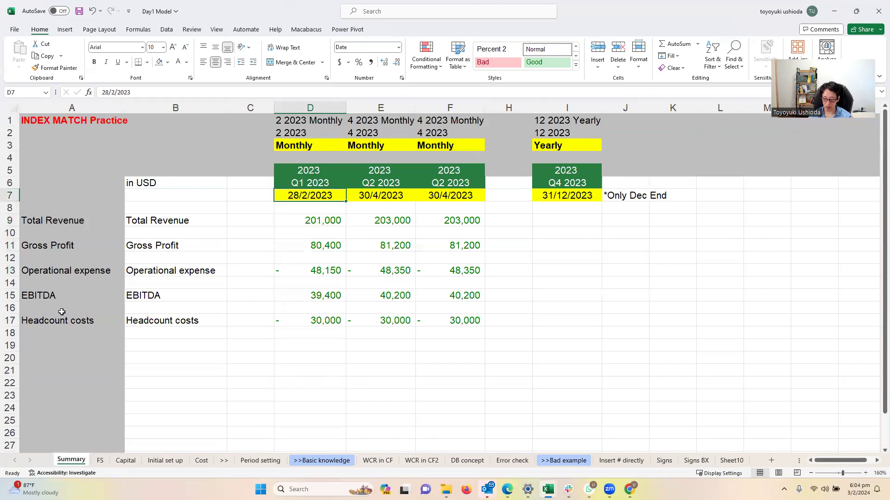
type("2024")
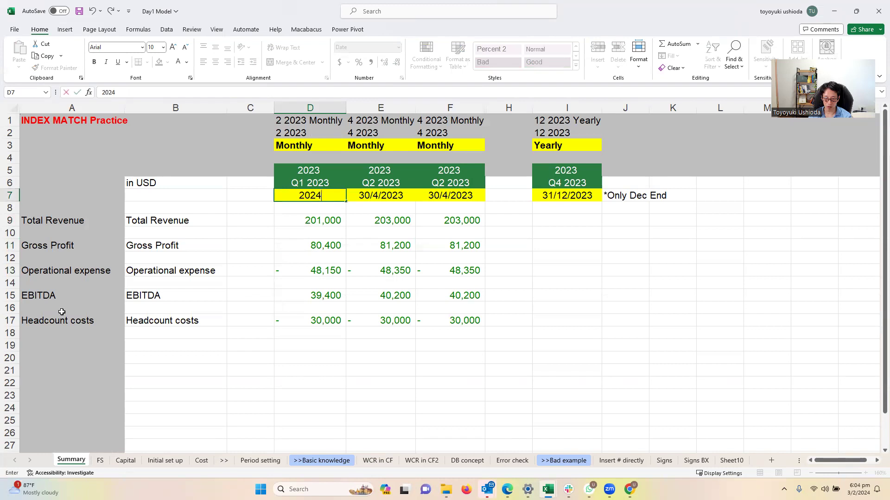
type("/1/31")
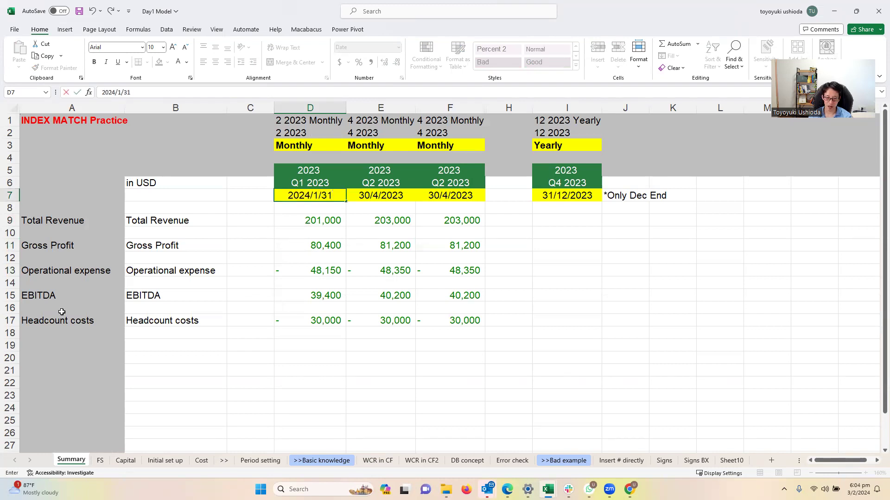
key("Return")
key("Down")
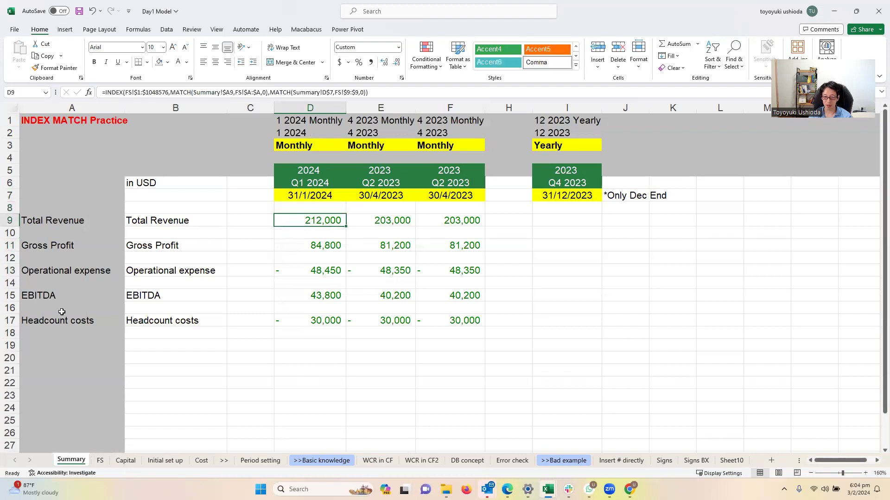
Step: Copy the Total Revenue formula from F9 into I9 of the Yearly column
key("Up")
key("Up")
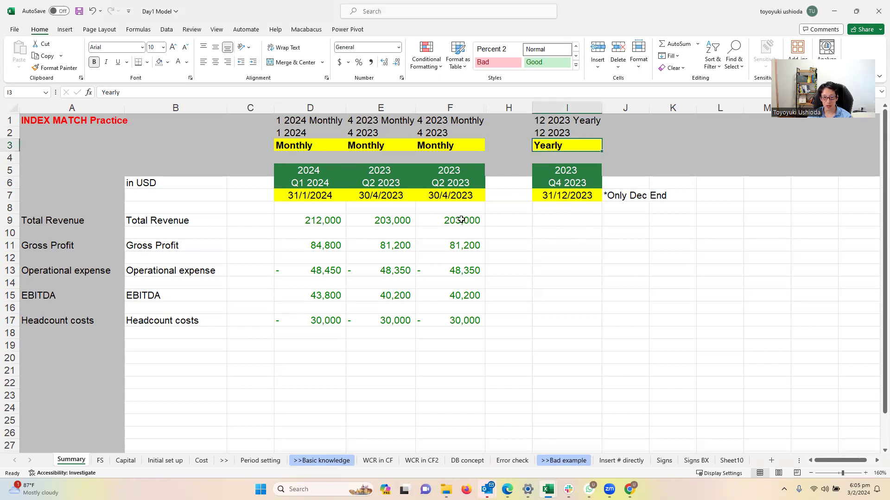
key("F2")
left_click(475, 220)
key("ctrl+c")
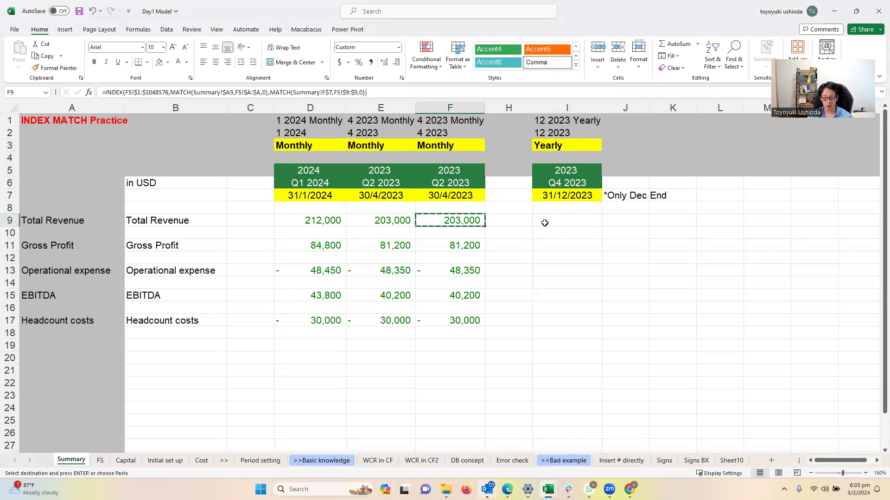
left_click(542, 220)
key("ctrl+v")
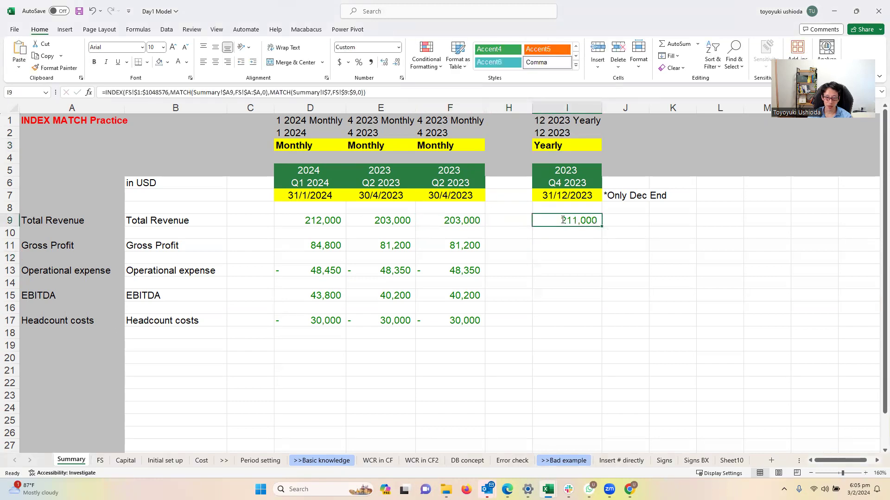
Step: Examine the INDEX MATCH references in I9, including the row key in A9 and the date in I7, against the monthly formula in D9
double_click(562, 220)
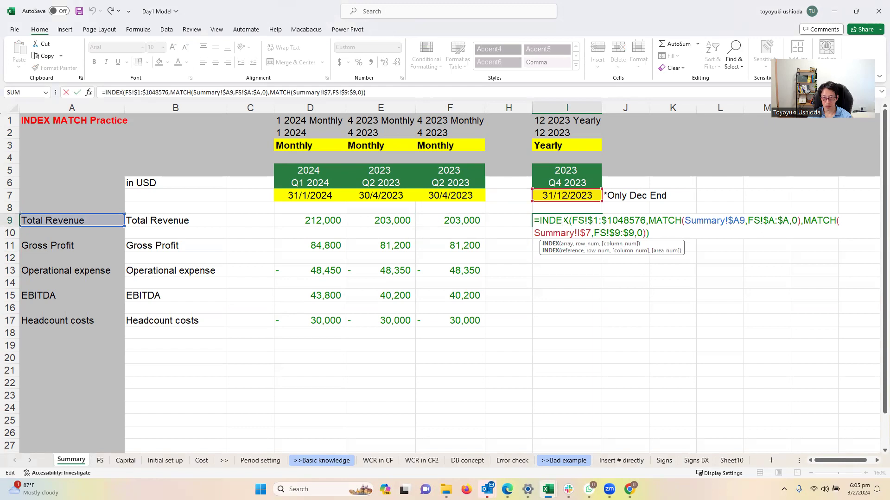
key("Escape")
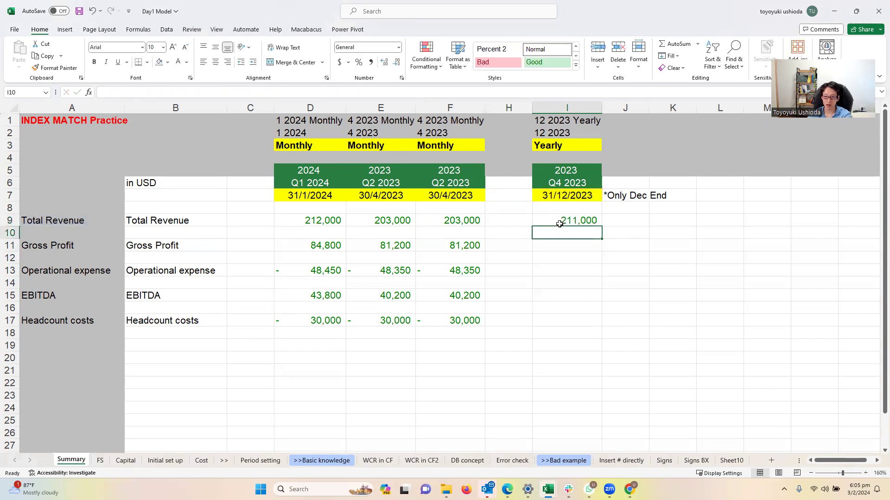
left_click(314, 221)
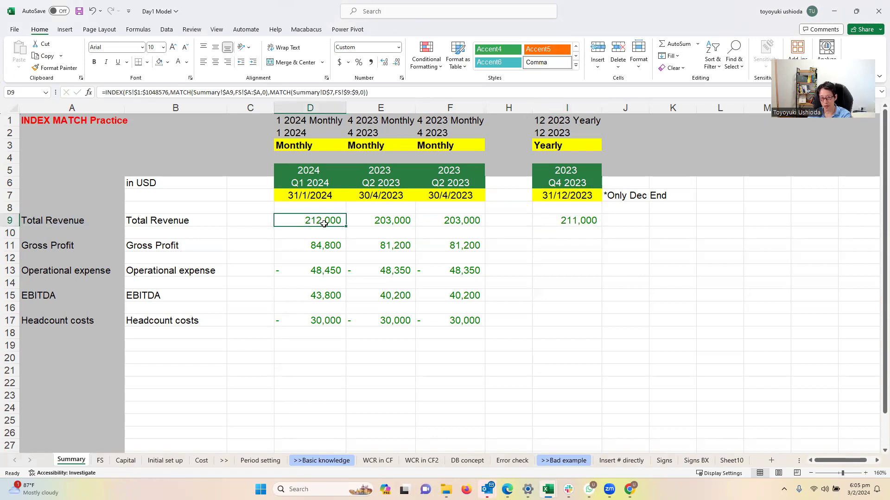
left_click(541, 222)
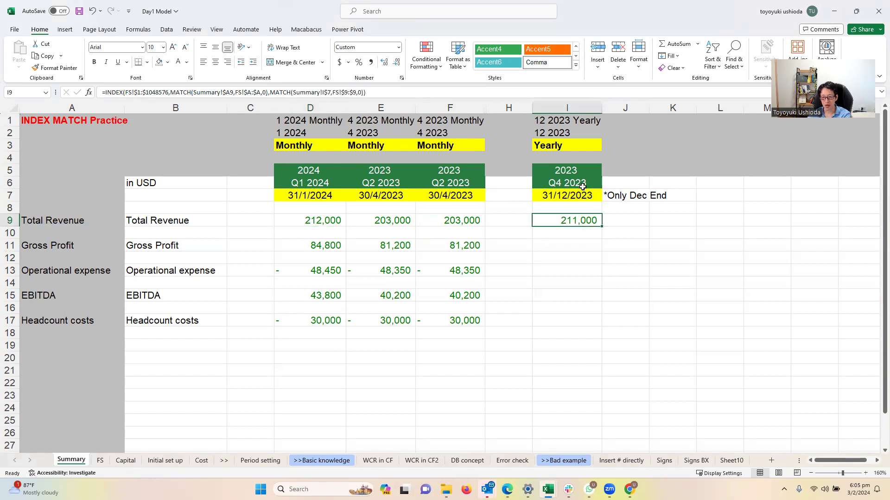
double_click(556, 221)
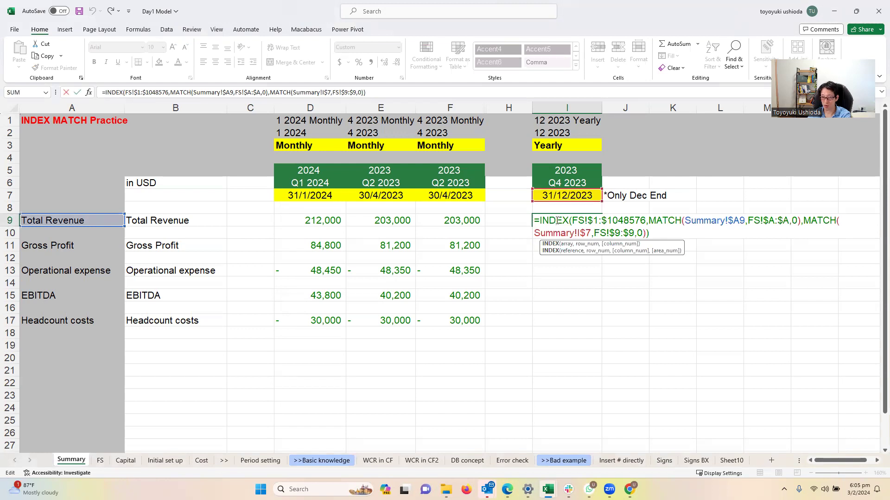
key("Escape")
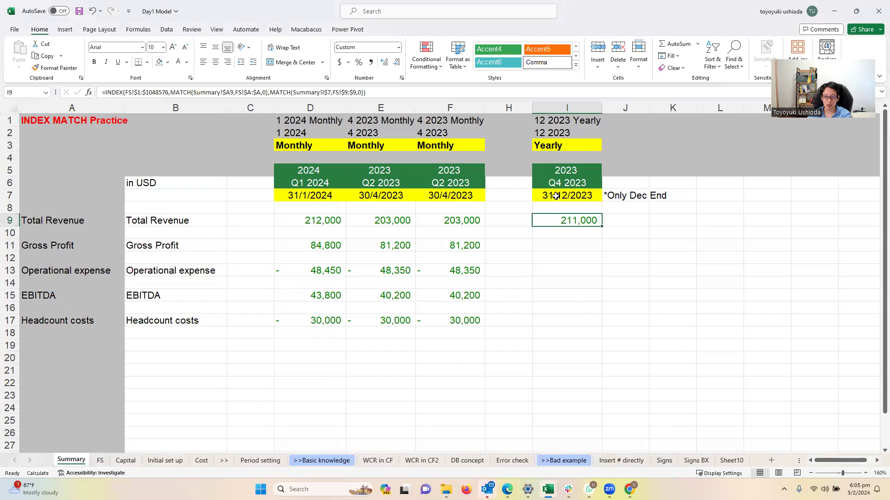
double_click(550, 218)
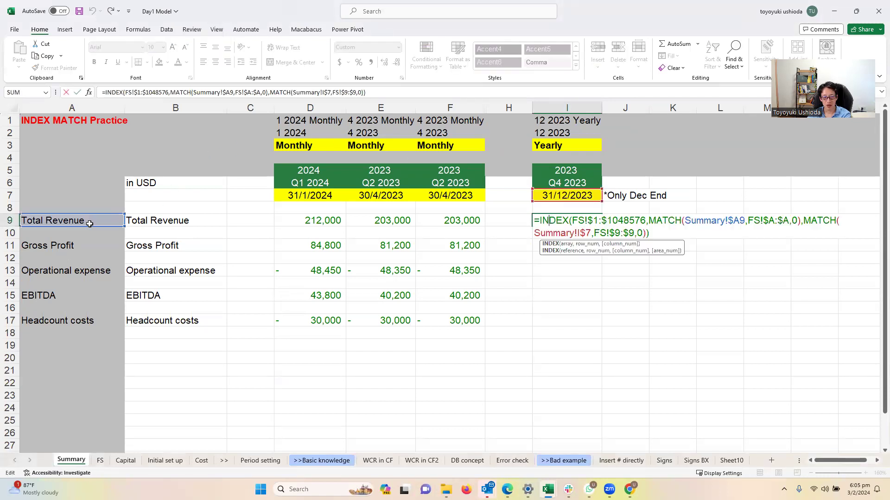
key("Return")
left_click(565, 194)
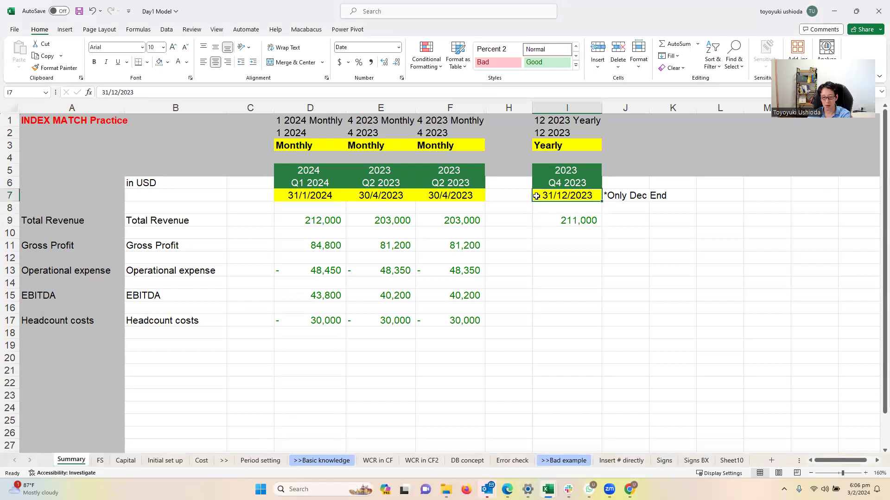
Step: Examine the monthly and quarterly columns of the FS sheet, including the quarterly Total Revenue row
left_click(100, 460)
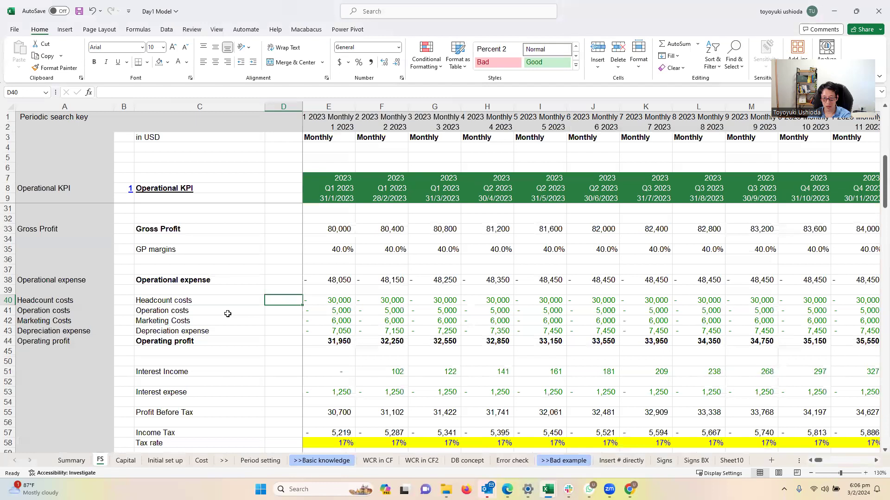
key("Right")
key("Right")
key("Right")
key("Right")
key("Right")
key("Right")
key("Right")
key("Right")
key("Right")
key("Right")
key("Right")
key("Right")
key("Right")
key("Right")
key("Right")
key("Right")
key("Right")
key("Right")
key("Right")
key("Right")
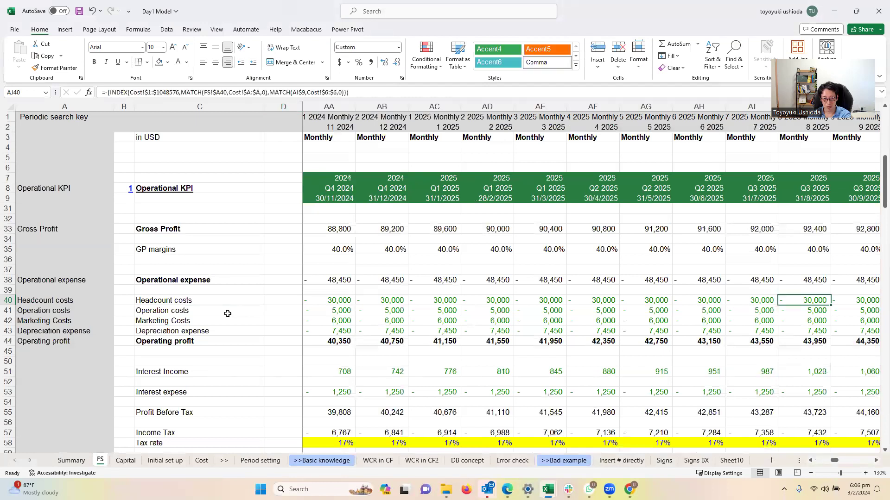
key("Right")
key("Right")
key("Right")
key("Right")
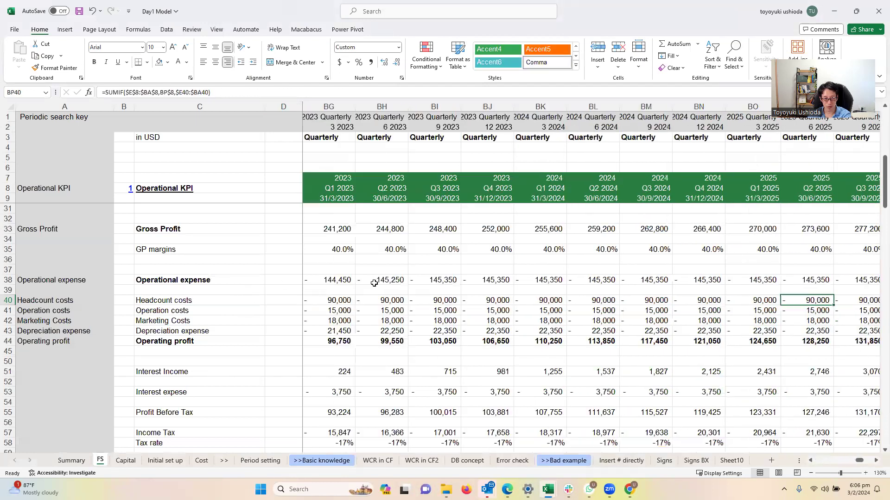
scroll(374, 283, "up", 6)
left_click(397, 347)
left_click(443, 345)
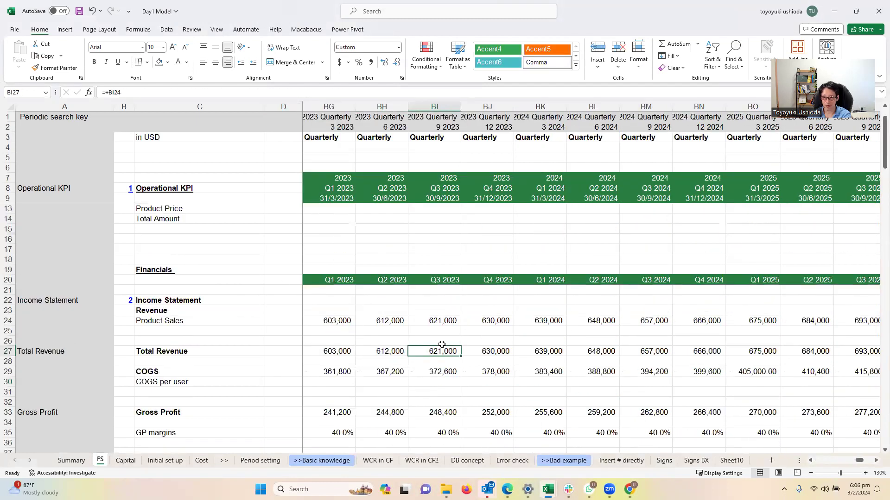
Step: Look up the 2023 yearly Total Revenue and its date heading in column BY of the FS sheet
key("Right")
key("Right")
key("Right")
key("Right")
key("Right")
key("Right")
key("Right")
key("Right")
key("Right")
key("Right")
key("Right")
key("Right")
key("Right")
key("Right")
key("Right")
key("Right")
key("Right")
key("Right")
key("Right")
key("Right")
key("Right")
key("Right")
key("Right")
key("Right")
key("Right")
key("Right")
key("Right")
key("Right")
key("Right")
key("Left")
key("Left")
key("Left")
key("Left")
key("Left")
key("Left")
key("Left")
key("Left")
key("Left")
key("Left")
key("Left")
key("Left")
key("Left")
key("Left")
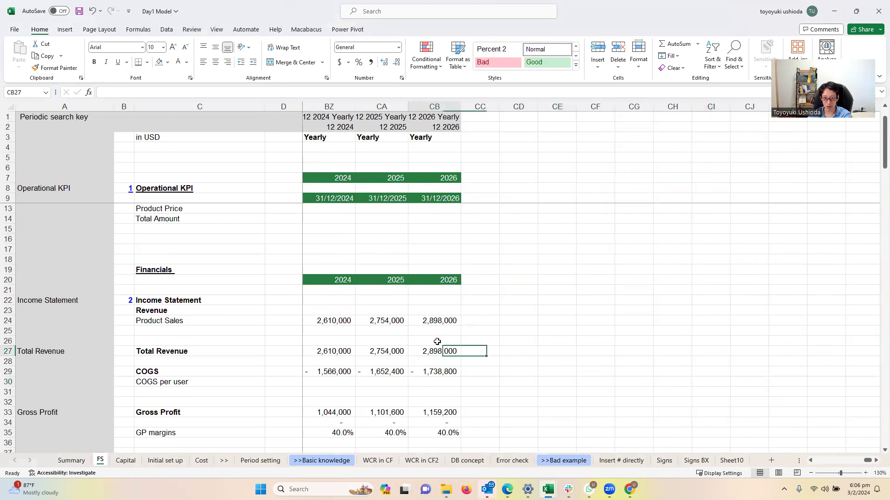
key("Right")
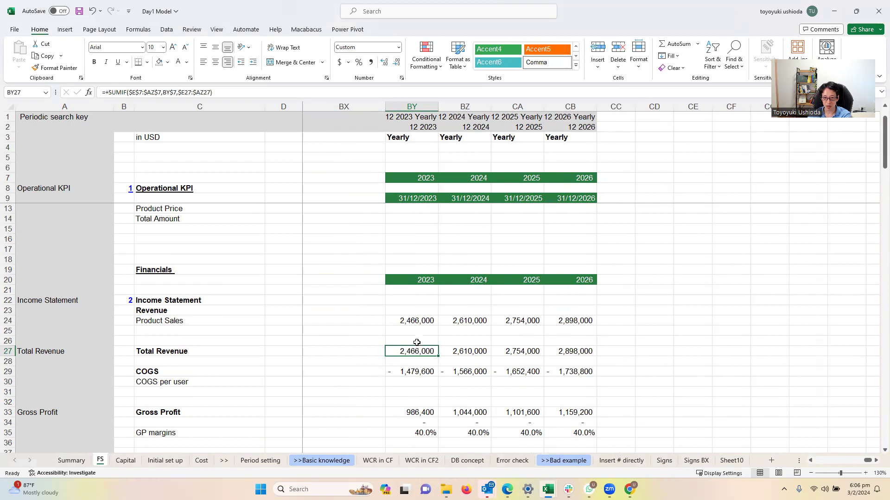
Step: Clear the broken Check formulas in row 12 of the yearly columns, BY to CB
scroll(395, 342, "up", 1)
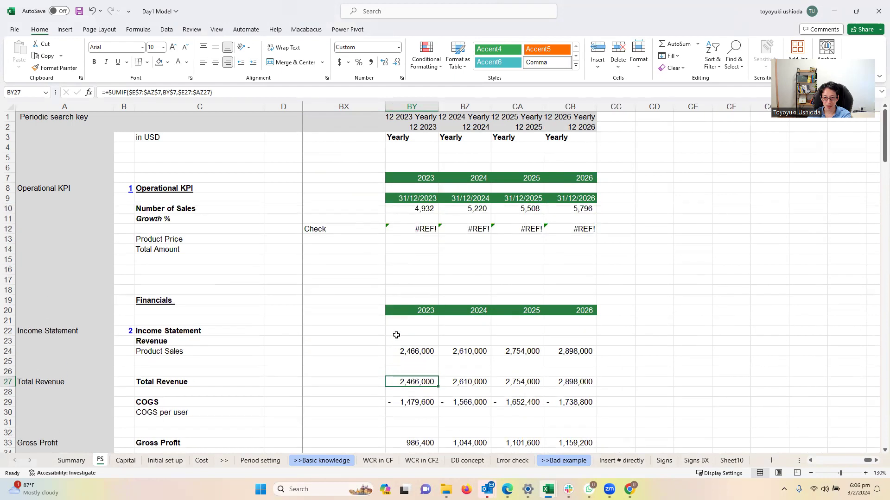
left_click_drag(399, 226, 557, 244)
key("Delete")
left_click(429, 269)
left_click(403, 227)
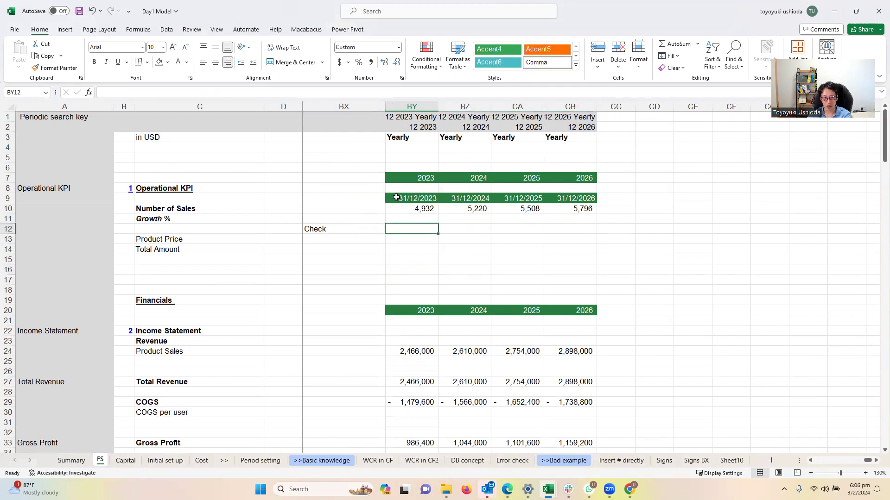
Step: Trace the period-end dates in row 9 of the FS sheet from the yearly 31/12/2023 column back through the monthly columns
left_click(390, 198)
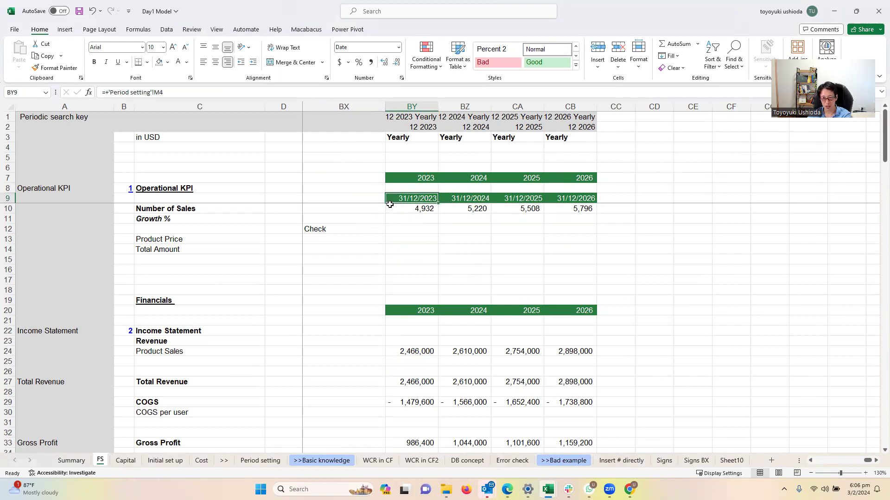
key("Left")
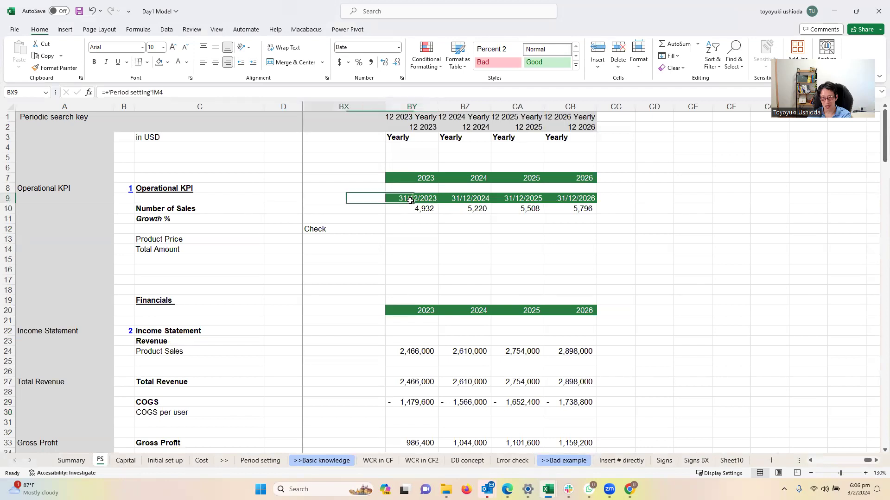
key("Left")
key("Left")
key("Left")
key("Left")
key("Left")
key("Left")
key("Left")
key("Left")
key("Left")
key("Left")
key("Left")
key("Left")
key("Left")
key("Left")
key("Left")
key("Left")
key("Left")
key("Left")
key("Left")
key("Left")
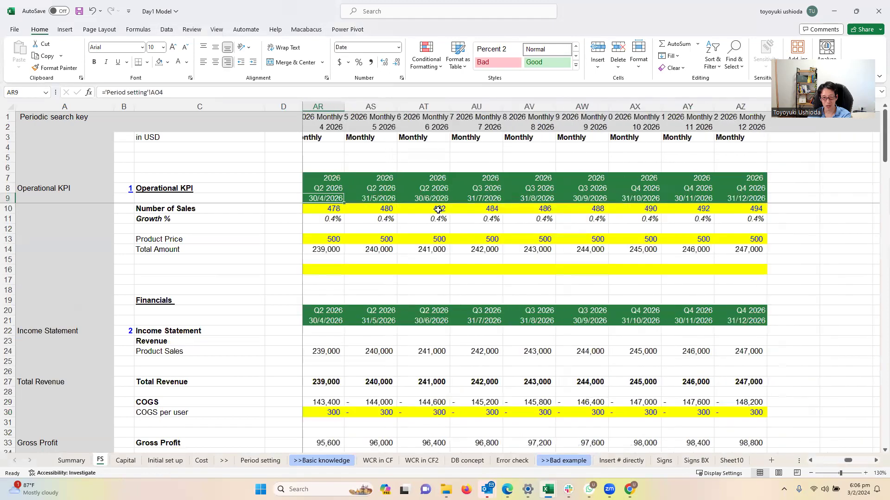
key("Left")
key("Left")
key("Left")
key("Left")
key("Left")
key("Left")
key("Left")
key("Left")
key("Left")
key("Left")
key("Left")
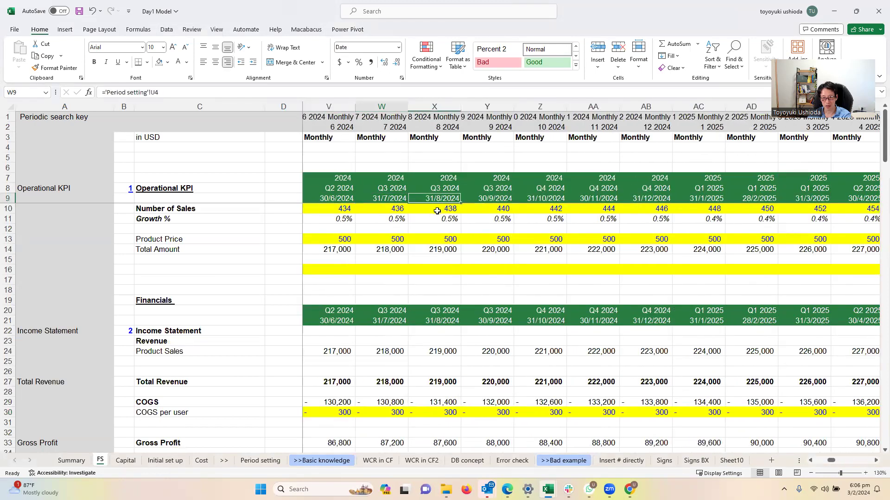
key("Left")
key("Left")
key("Left")
key("Left")
key("Left")
key("Left")
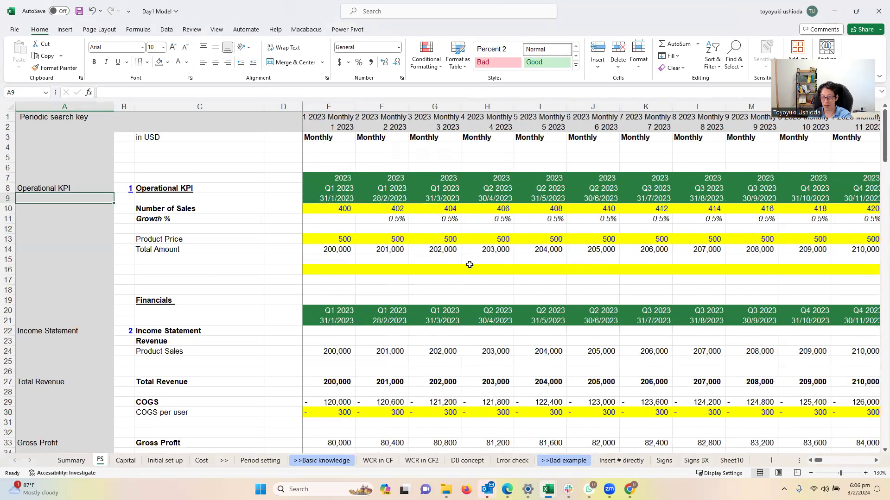
Step: Look up the 31/12/2023 period-end date among the monthly columns in row 9 of the FS sheet
key("Right")
key("Right")
key("Right")
key("Right")
key("Left")
key("Left")
key("Left")
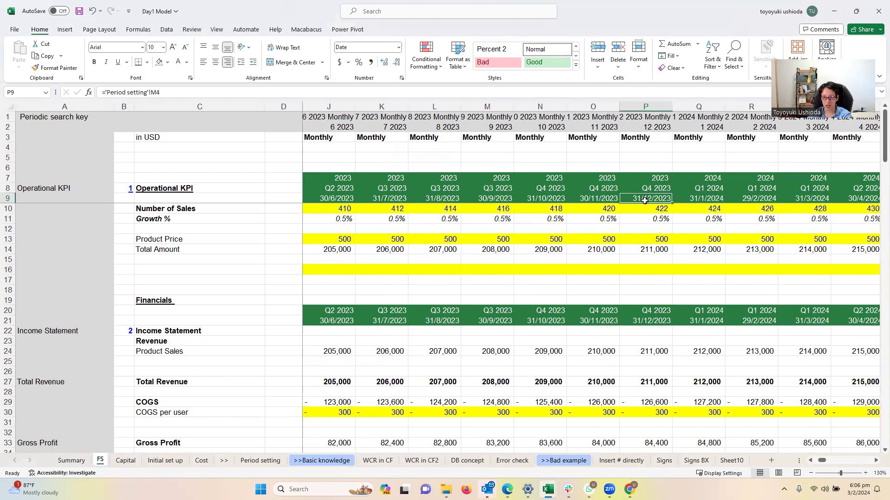
Step: Follow the row 9 period-end dates from the monthly columns through the quarterly columns to the yearly columns
key("Right")
key("Right")
key("Right")
key("Right")
key("Right")
key("Right")
key("Right")
key("Right")
key("Right")
key("Right")
key("Right")
key("Right")
key("Right")
key("Right")
key("Right")
key("Right")
key("Right")
key("Right")
key("Right")
key("Right")
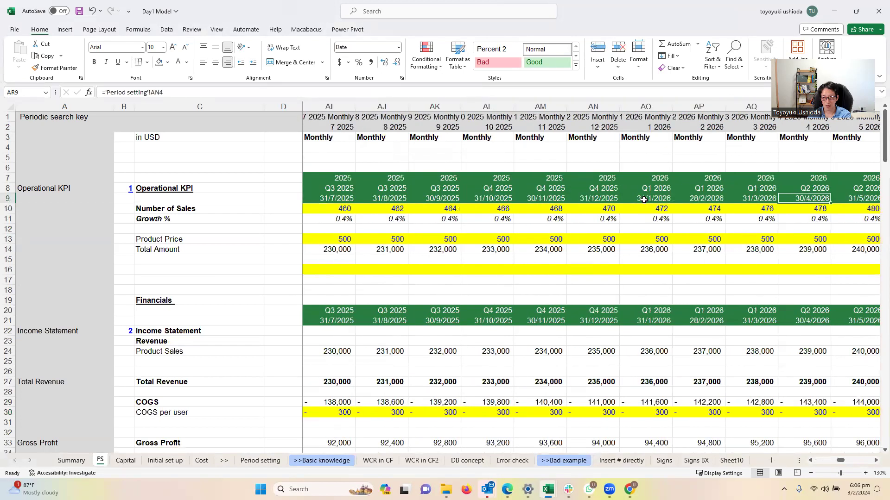
key("Right")
key("Right")
key("Right")
key("Right")
key("Right")
key("Right")
key("Right")
key("Right")
key("Right")
key("Right")
key("Right")
key("Right")
key("Right")
key("Right")
key("Right")
key("Right")
key("Right")
key("Right")
key("Right")
key("Right")
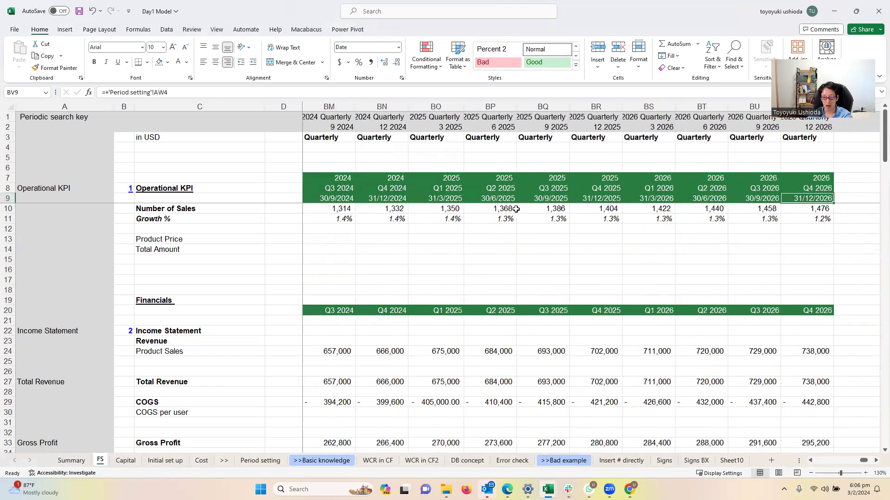
key("Right")
key("Right")
key("Right")
key("Right")
key("Right")
key("Right")
key("Right")
key("Right")
key("Right")
key("Right")
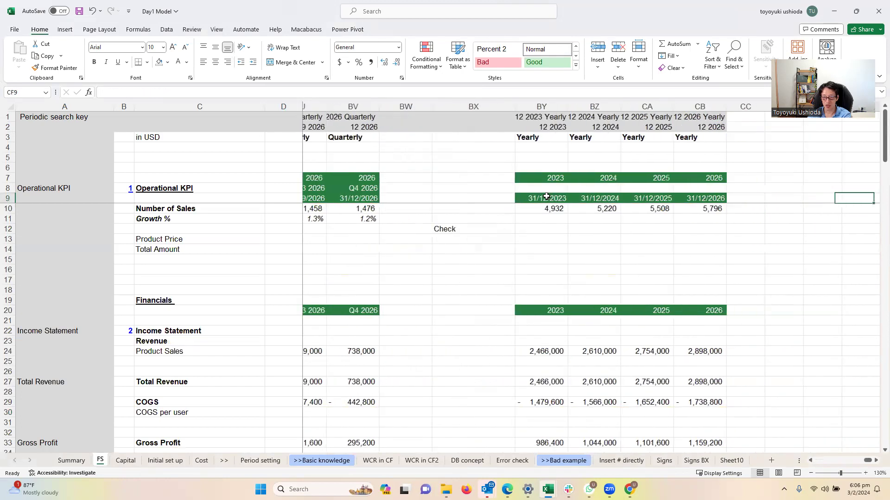
key("Right")
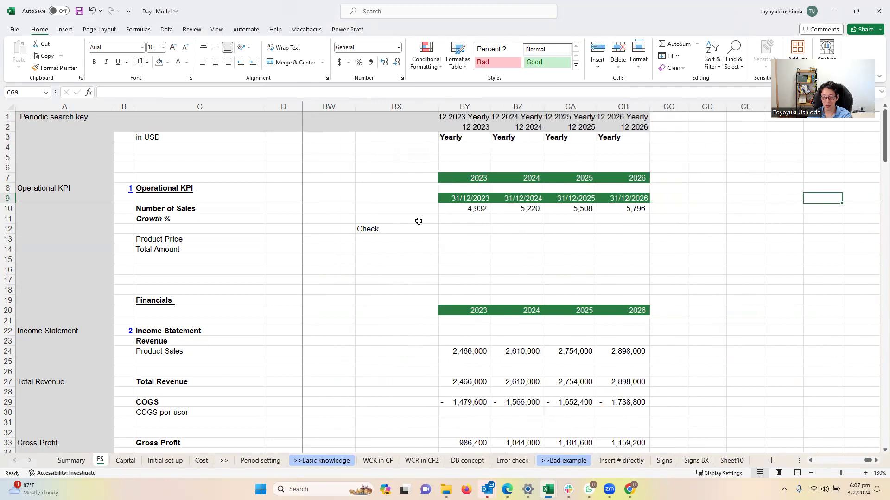
Step: Inspect how the 2023 yearly search key in BY1 combines the month-year formula in BY2 with the period type in BY3
left_click(456, 127)
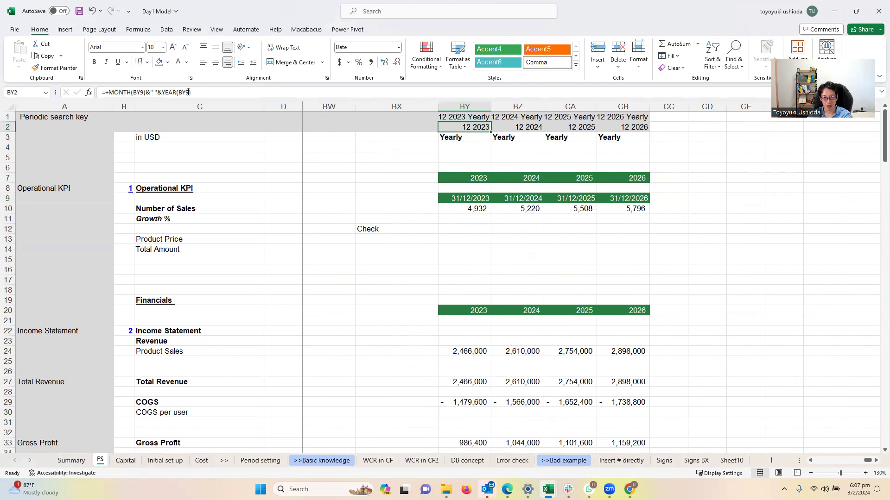
double_click(453, 127)
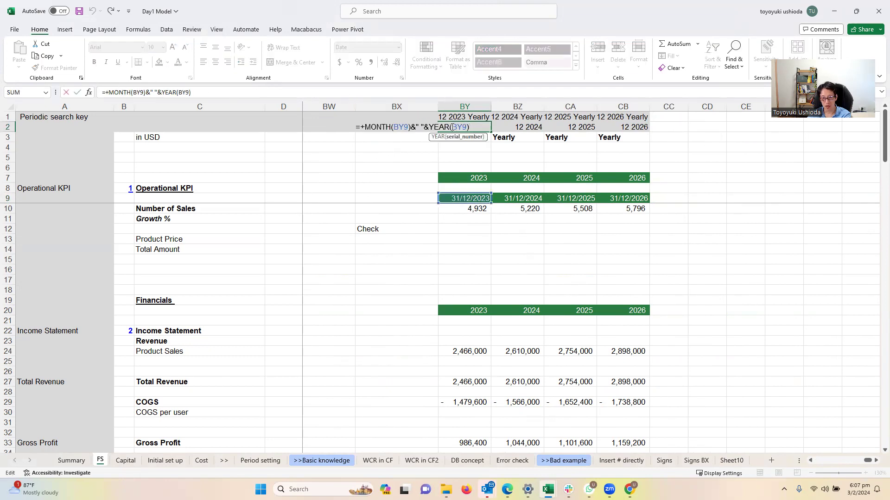
key("Escape")
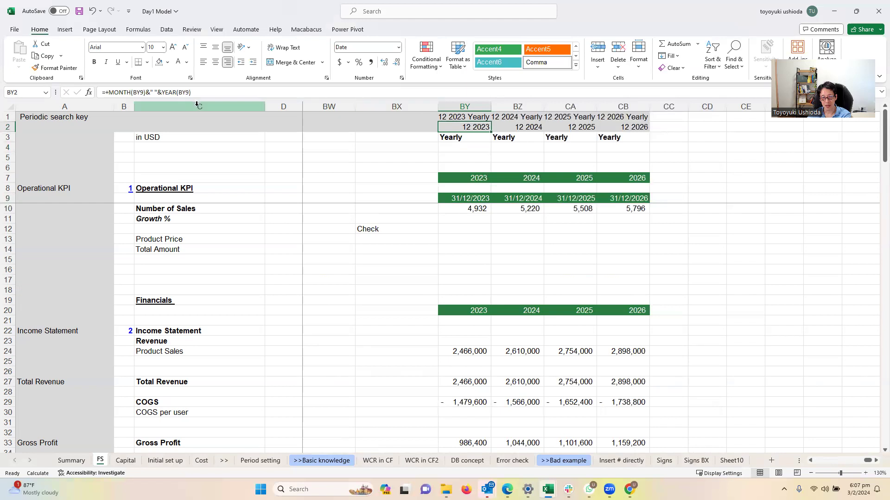
left_click(456, 118)
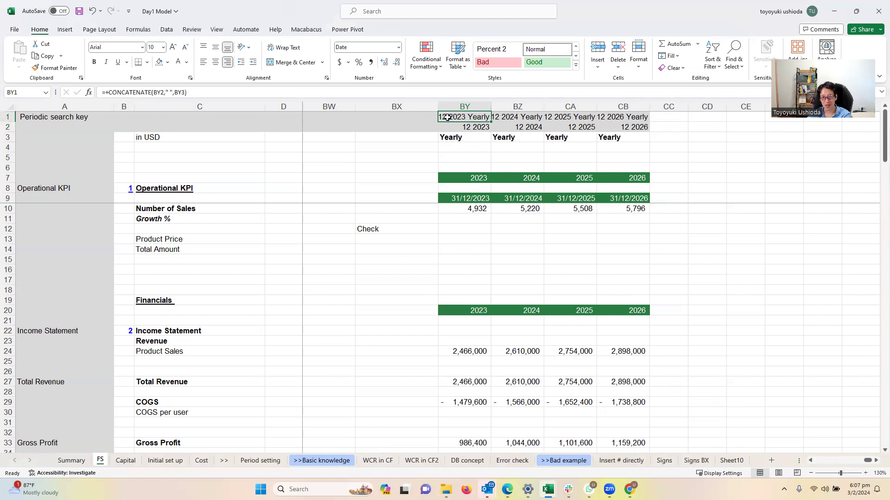
double_click(446, 118)
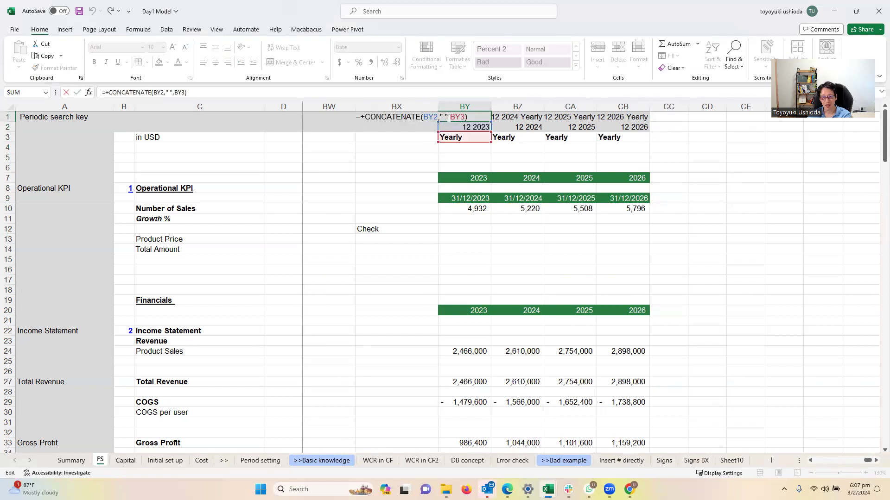
left_click(467, 138)
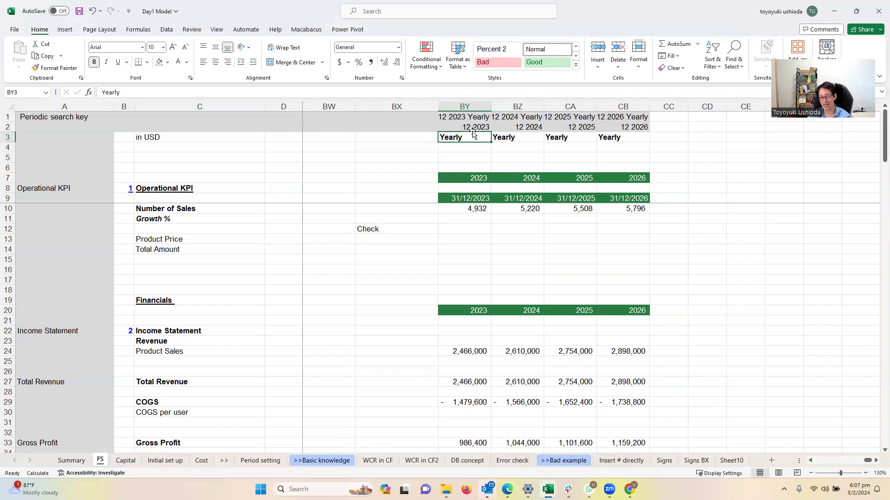
double_click(469, 138)
left_click(469, 131)
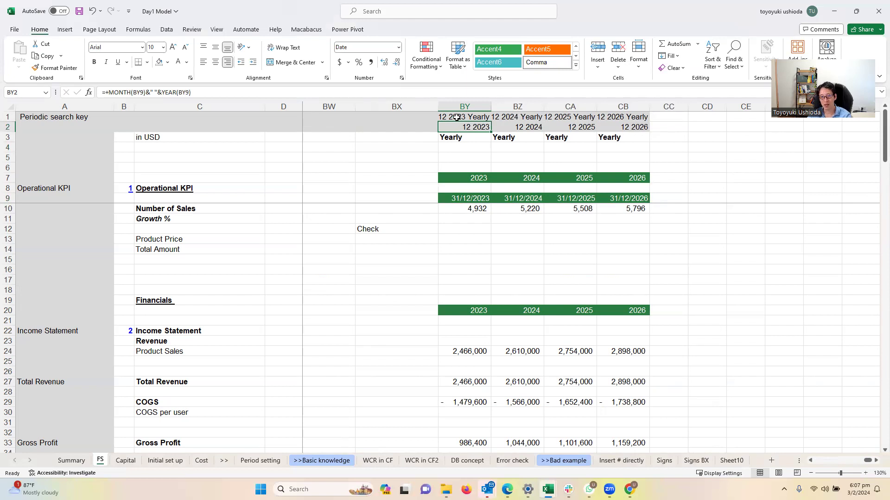
left_click(457, 118)
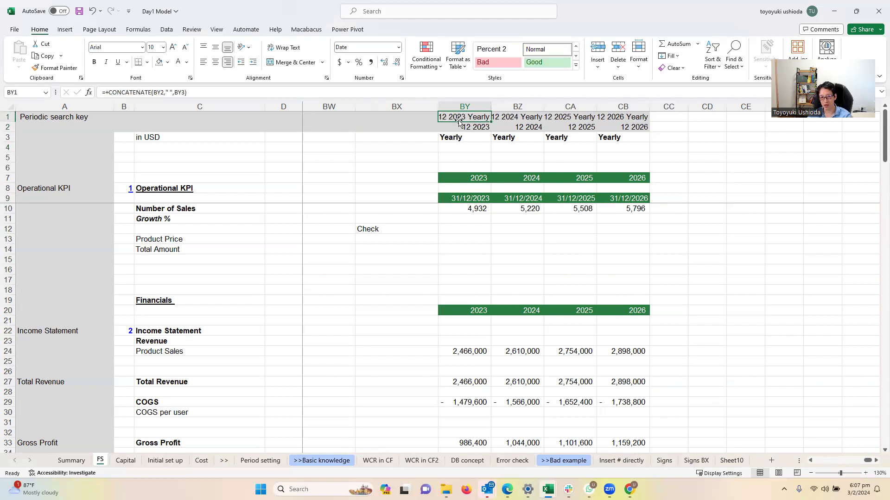
Step: Increase the height of row 1 and widen column BG to fit the full Q1 2023 quarterly search key
key("Left")
key("Left")
key("Left")
key("Left")
key("Left")
key("Left")
key("Left")
key("Left")
key("Left")
key("Left")
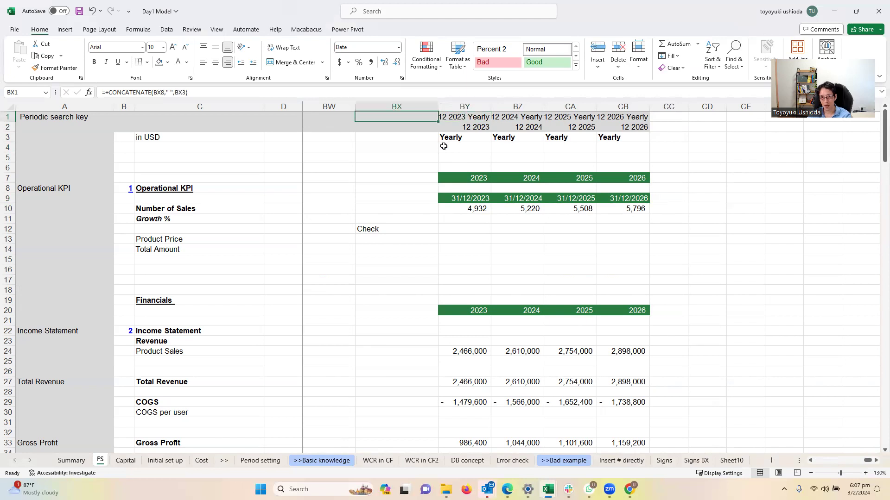
key("Left")
key("Left")
key("Left")
key("Left")
key("Left")
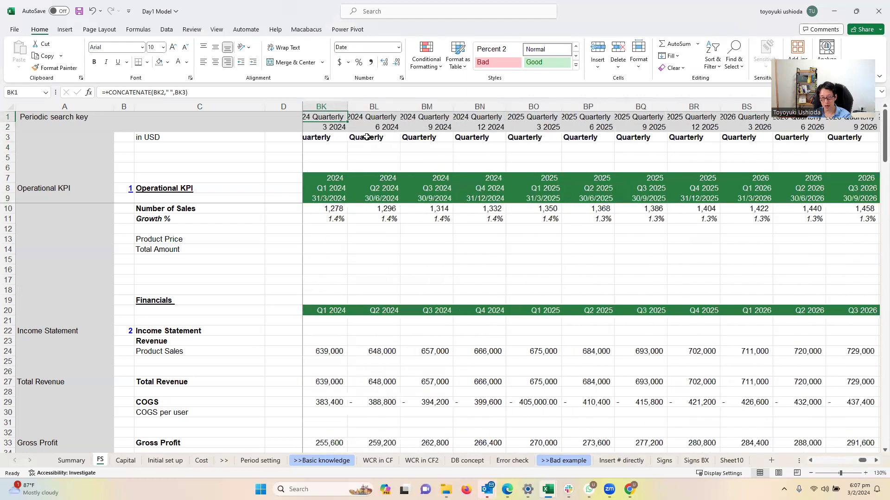
key("Left")
key("Left")
key("Left")
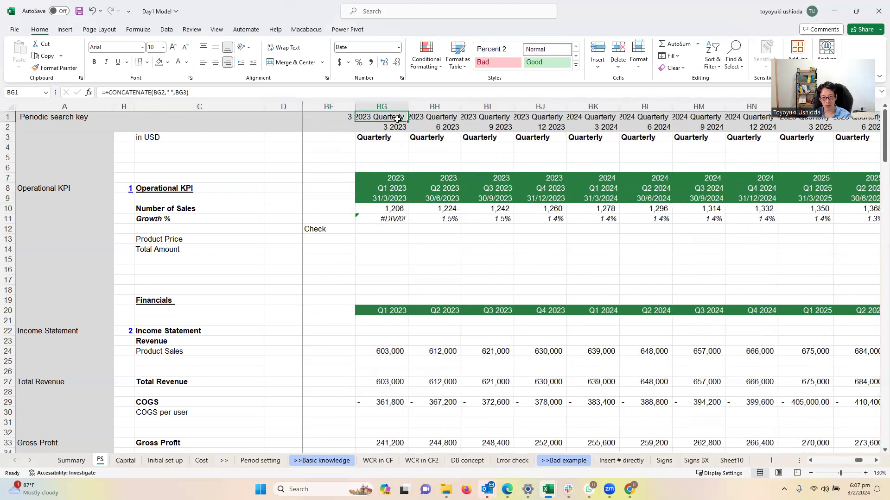
left_click_drag(7, 121, 7, 131)
left_click_drag(409, 108, 424, 108)
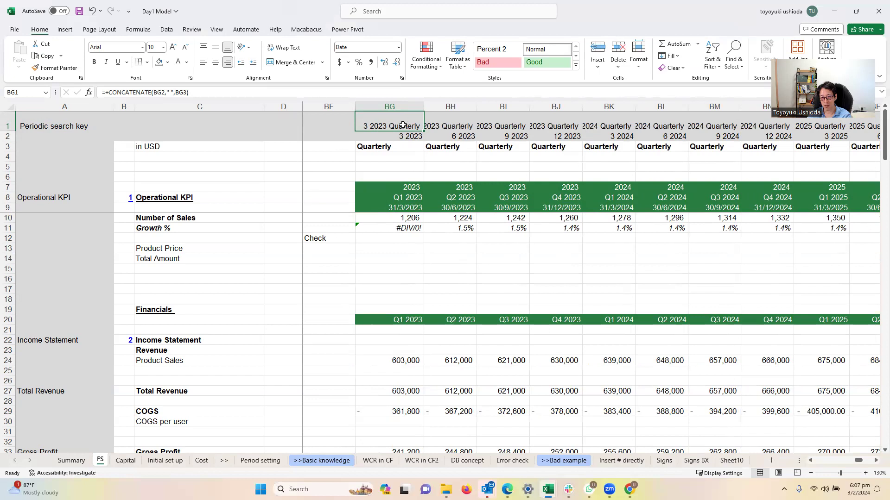
Step: Make row 1 taller again and widen column P to fit the full December 2023 monthly search key
key("Left")
key("Left")
key("Left")
key("Left")
key("Left")
key("Left")
key("Left")
key("Left")
key("Left")
key("Left")
key("Left")
key("Left")
key("Left")
key("Left")
key("Left")
key("Left")
key("Left")
key("Left")
key("Left")
key("Left")
key("Left")
key("Left")
key("Left")
key("Left")
key("Left")
key("Left")
key("Left")
key("Left")
key("Left")
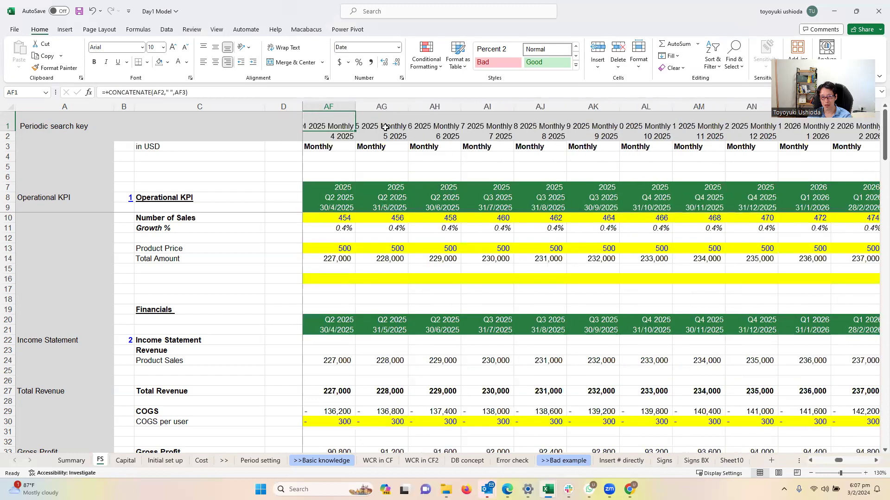
key("Right")
key("Right")
key("Right")
key("Right")
key("Right")
key("Right")
key("Right")
key("Right")
key("Right")
key("Right")
key("Right")
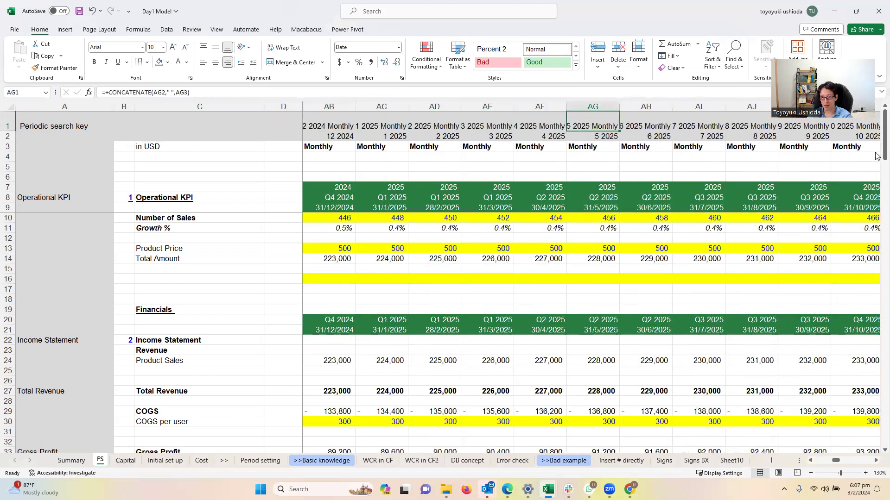
key("Left")
key("Left")
key("Left")
key("Left")
key("Left")
key("Left")
key("Left")
key("Left")
key("Left")
key("Left")
key("Left")
key("Left")
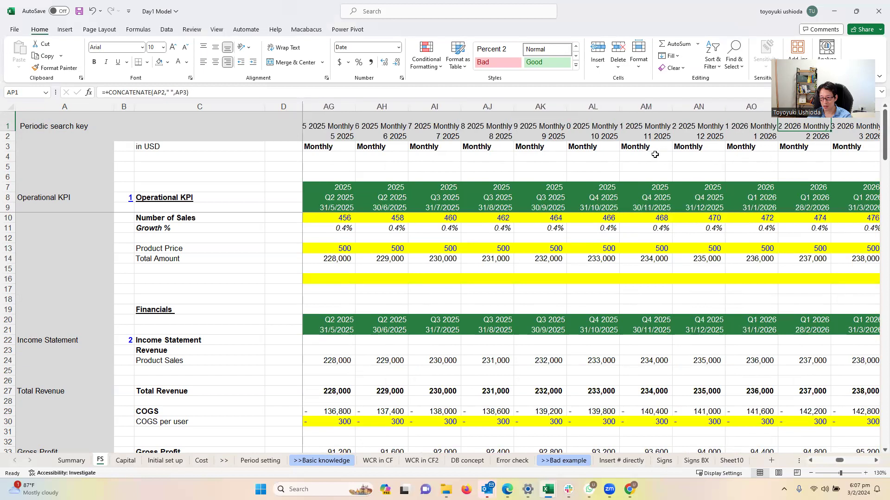
key("Left")
key("Left")
key("Left")
key("Left")
key("Left")
key("Left")
key("Left")
key("Left")
key("Left")
key("Left")
key("Left")
key("Left")
key("Left")
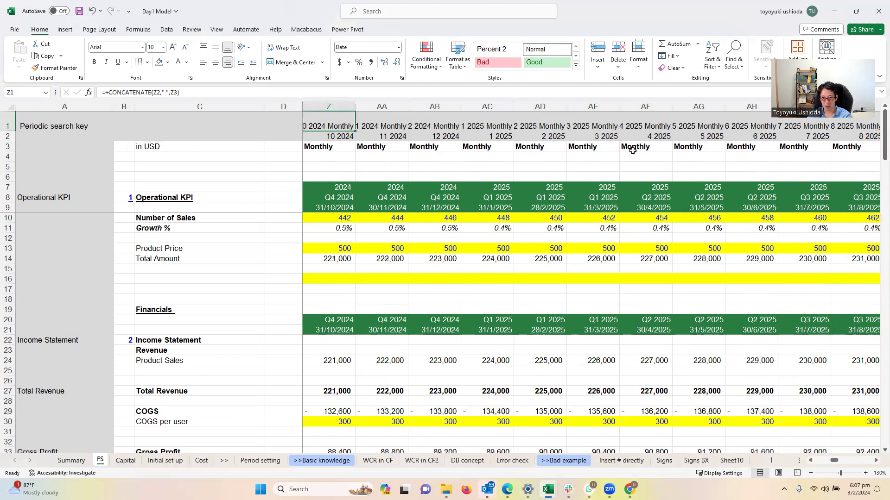
key("Left")
key("Left")
key("Right")
key("Right")
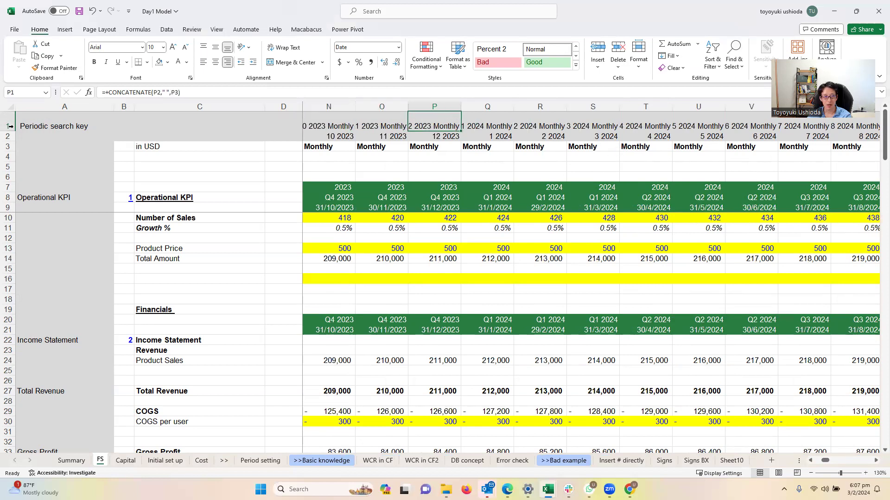
left_click_drag(7, 131, 8, 146)
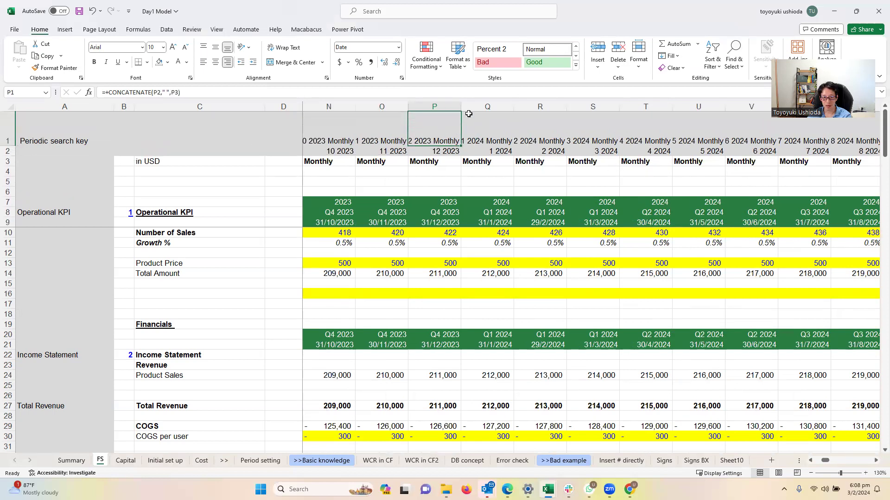
left_click_drag(462, 106, 490, 106)
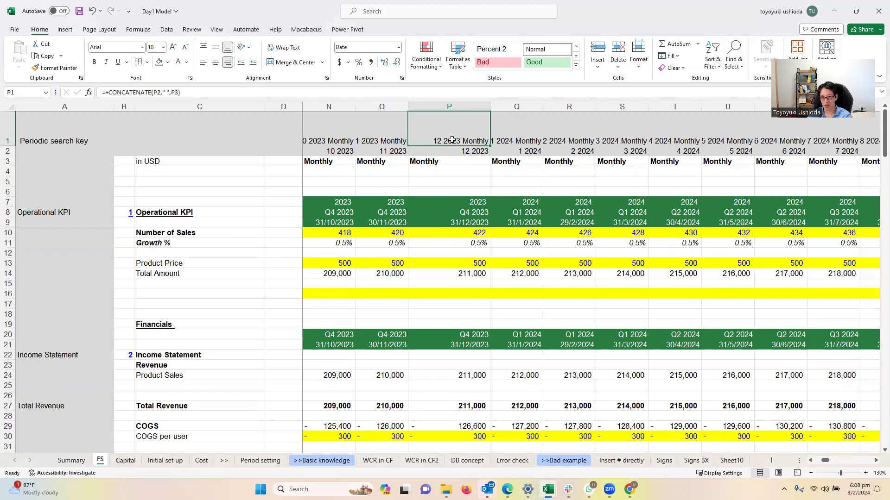
Step: Follow the row 1 periodic search keys from the monthly columns through the quarterly columns to the 2023 yearly key in BY1
key("Right")
key("Right")
key("Right")
key("Right")
key("Right")
key("Right")
key("Right")
key("Right")
key("Right")
key("Right")
key("Right")
key("Right")
key("Right")
key("Right")
key("Right")
key("Right")
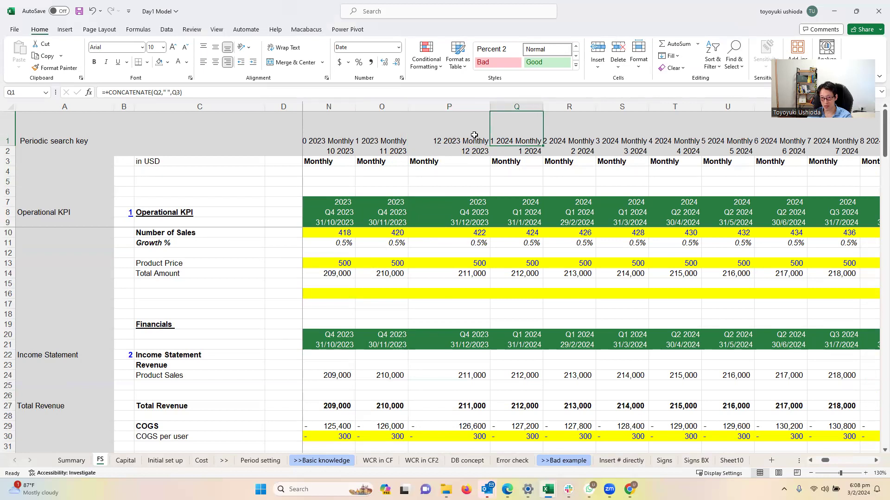
key("Right")
key("Right")
key("Right")
key("Right")
key("Right")
key("Right")
key("Right")
key("Right")
key("Right")
key("Right")
key("Right")
key("Right")
key("Right")
key("Right")
key("Right")
key("Right")
key("Right")
key("Right")
key("Right")
key("Right")
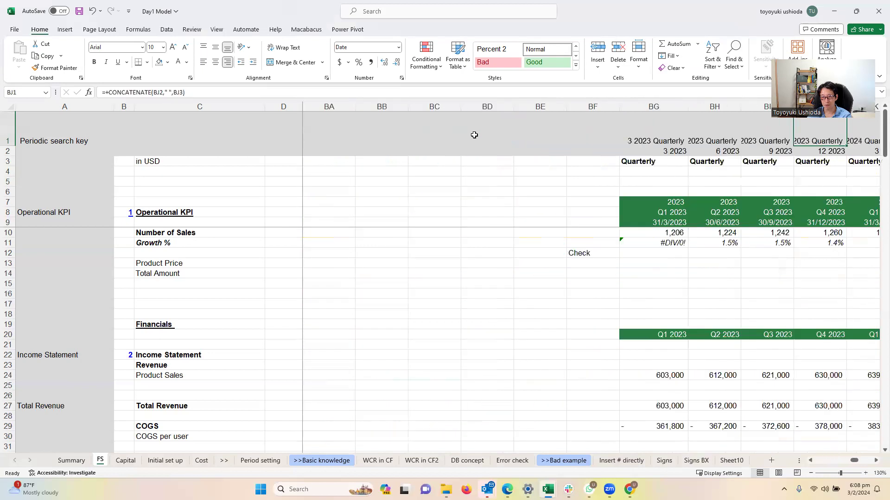
key("Right")
key("Right")
key("Right")
key("Right")
key("Right")
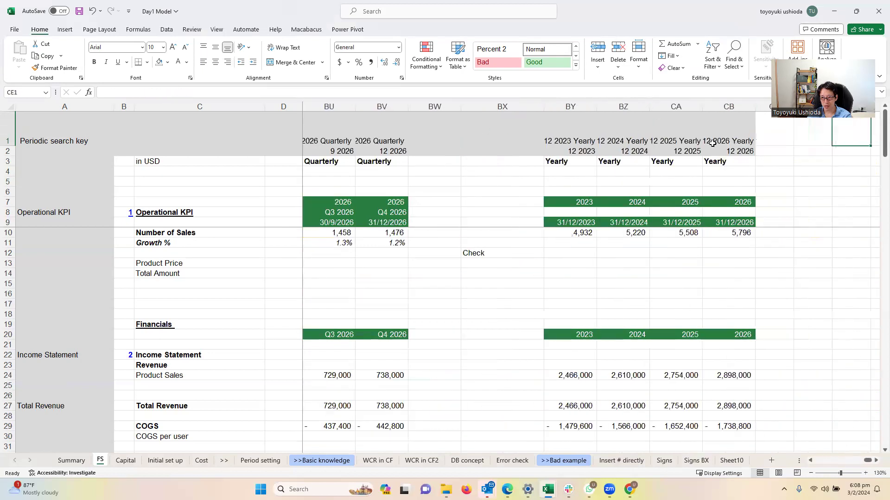
left_click(570, 140)
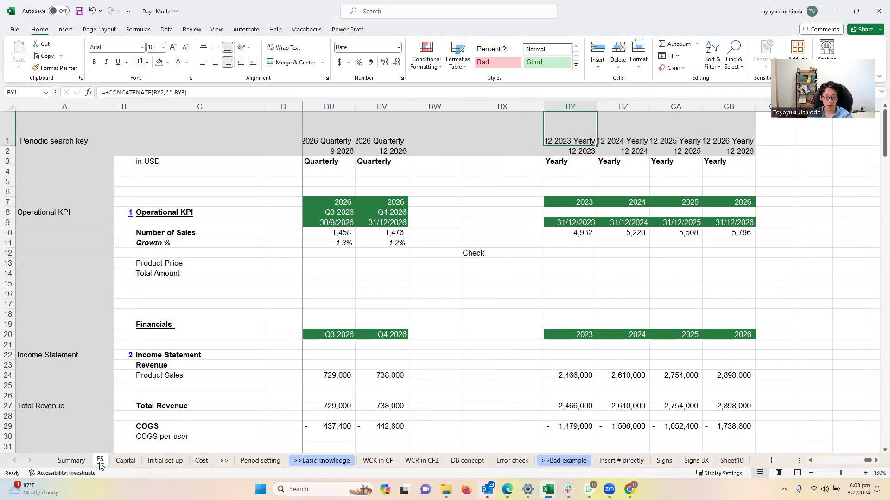
Step: Restart the yearly Total Revenue formula in Summary I9 as an INDEX over the entire FS sheet, locked as FS!$1:$1048576
left_click(72, 461)
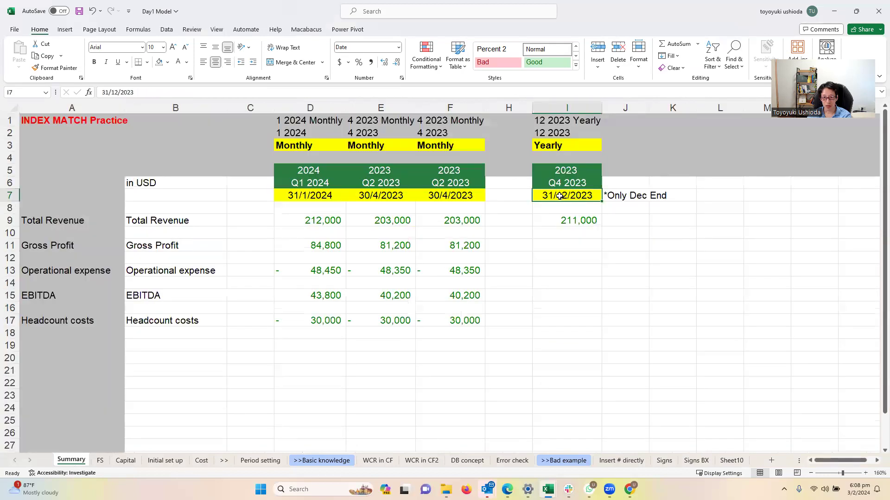
double_click(565, 220)
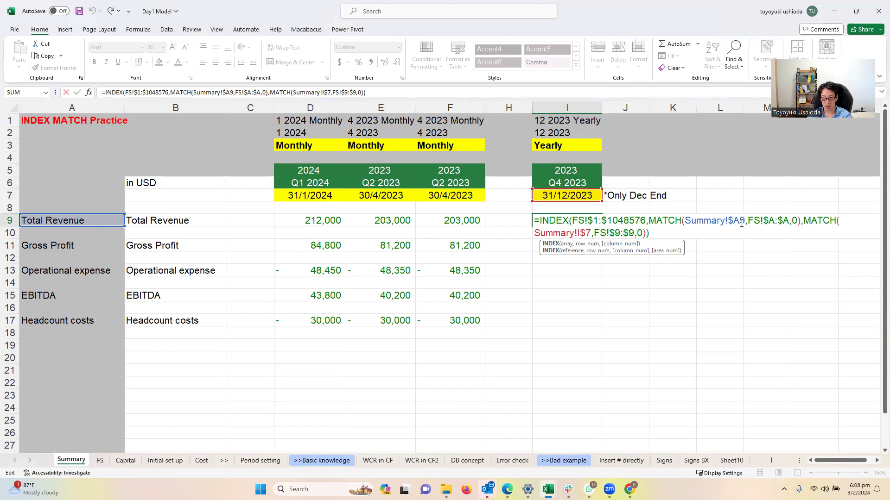
key("Return")
key("Up")
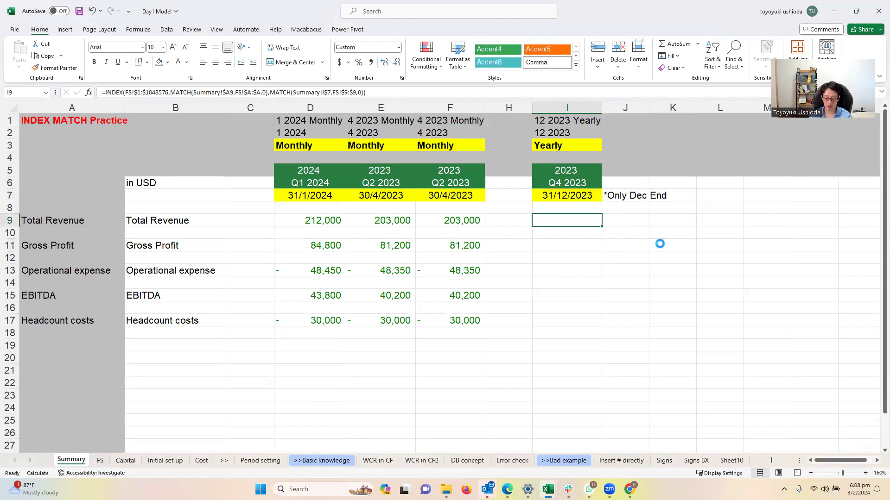
type("=INDEX(")
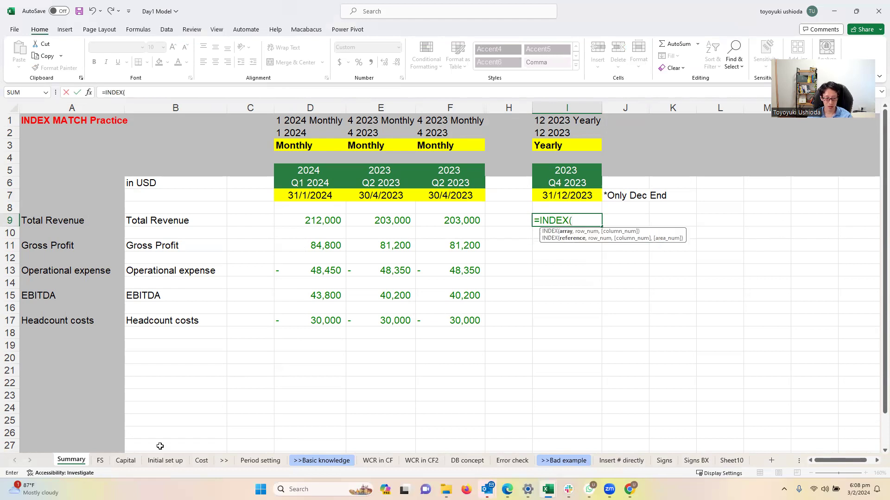
left_click(100, 460)
left_click(7, 102)
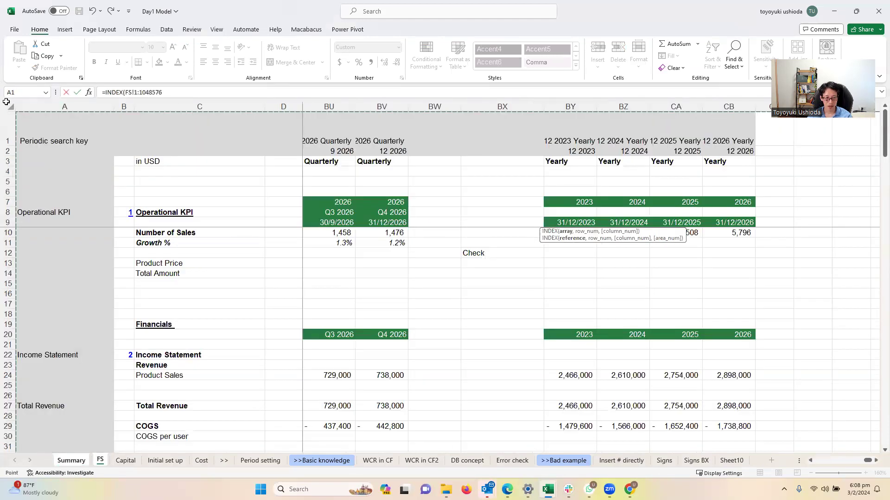
key("F4")
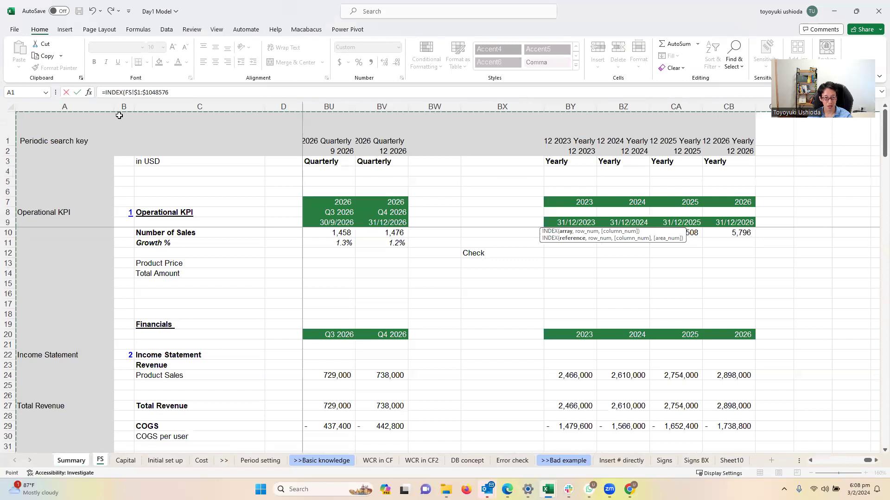
left_click(203, 92)
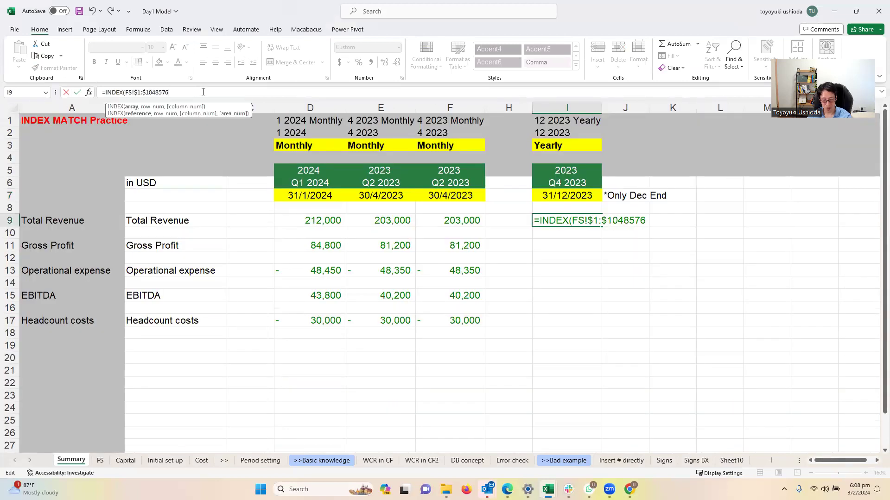
type(",")
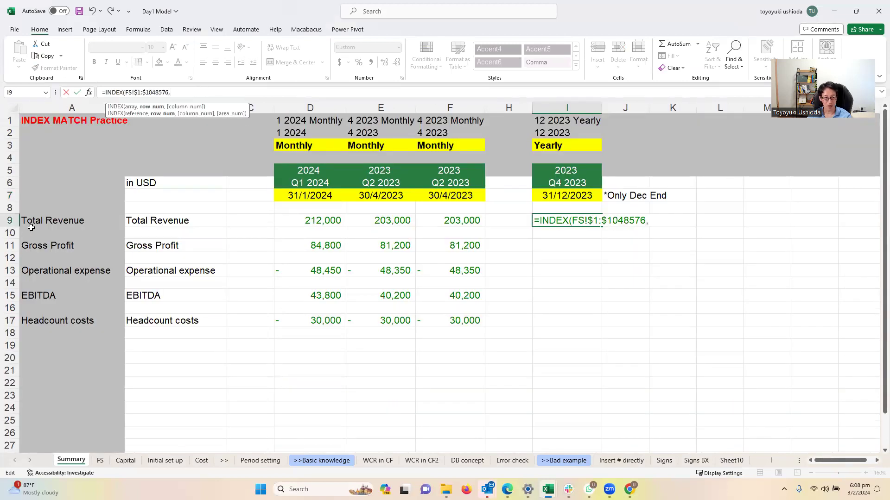
Step: Add the row lookup arguments Summary!$A9, FS!$A:$A and exact match 0, and open a MATCH for the column
left_click(58, 219)
key("F4")
key("F4")
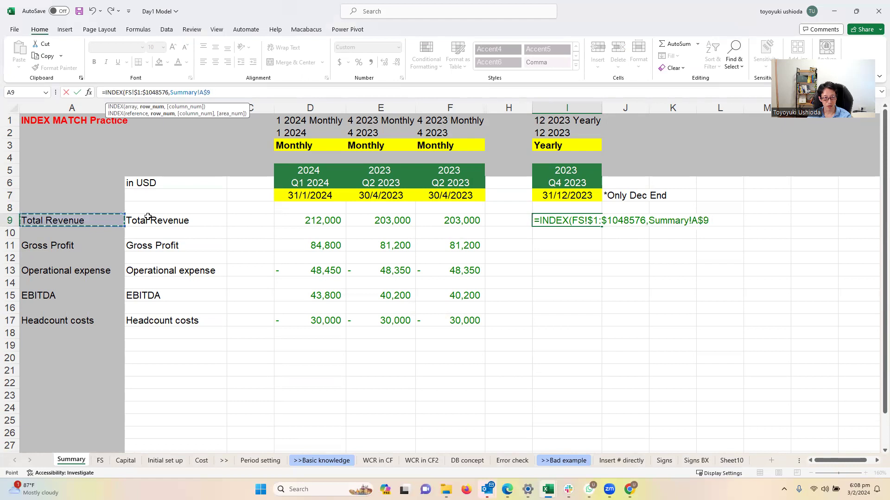
key("F4")
type(",")
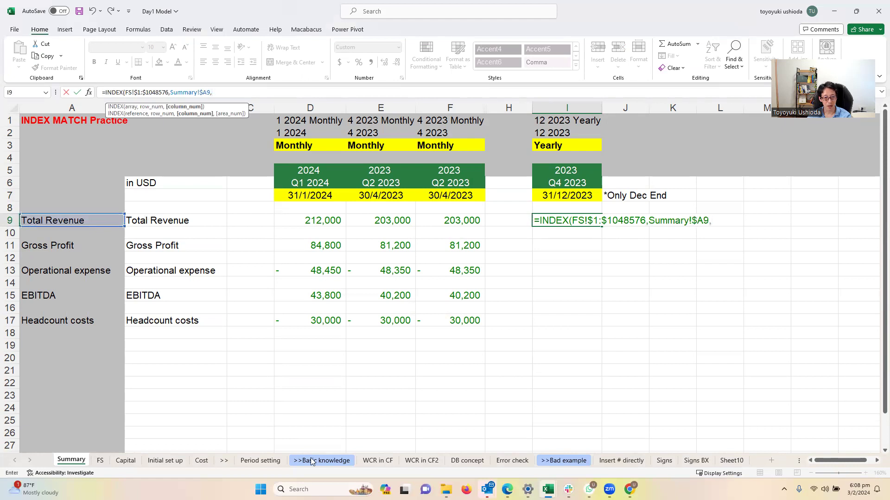
left_click(100, 461)
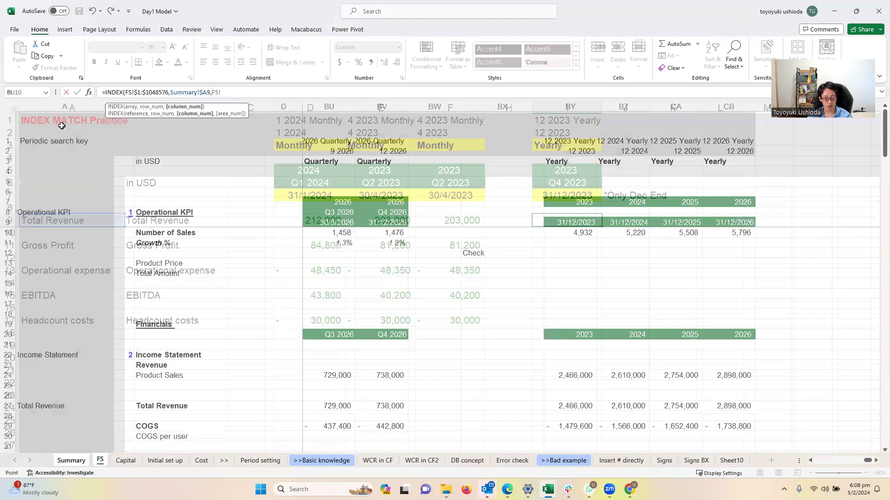
left_click(65, 106)
key("F4")
type(",")
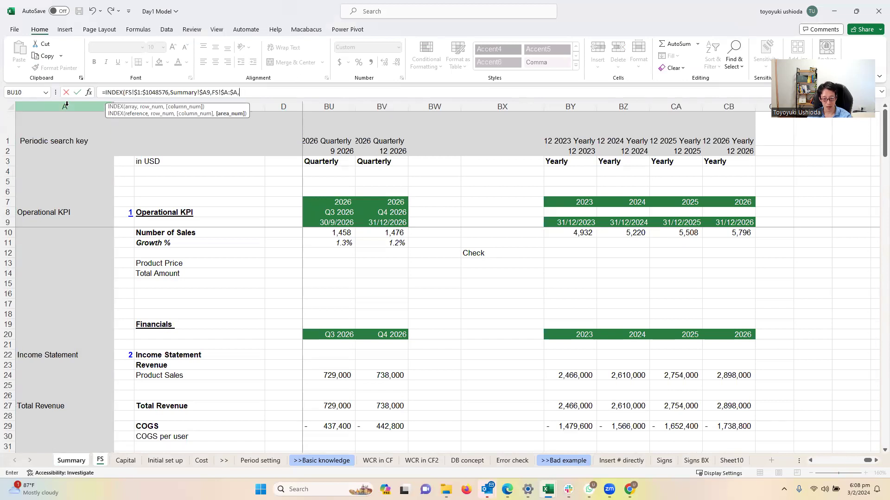
type("0),match(")
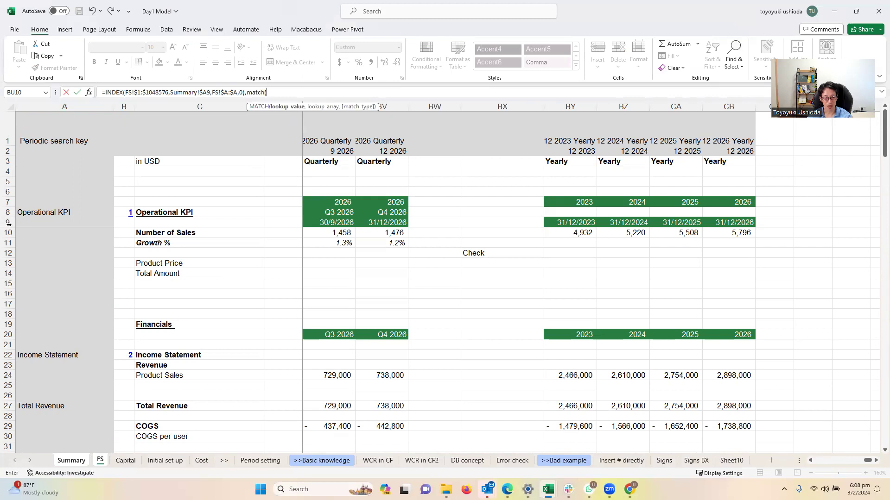
Step: Set the column MATCH's lookup value to the yearly search key in Summary!I$1, locking only the row
left_click(72, 460)
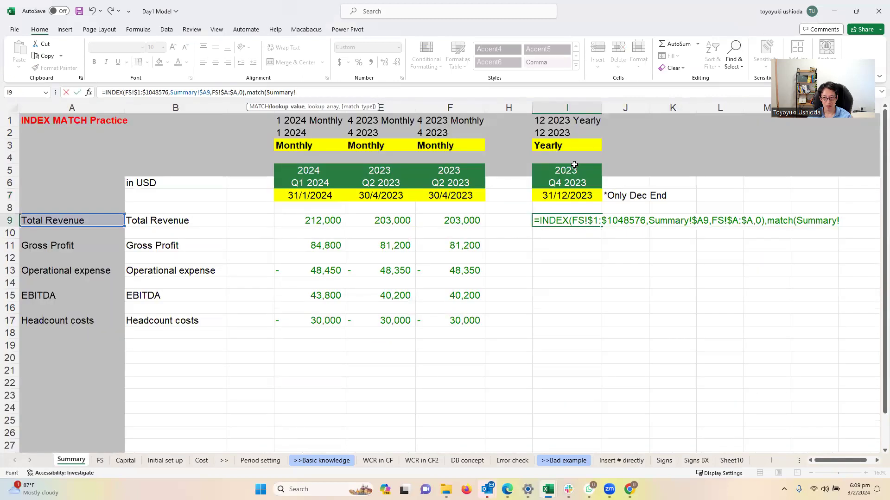
left_click(575, 123)
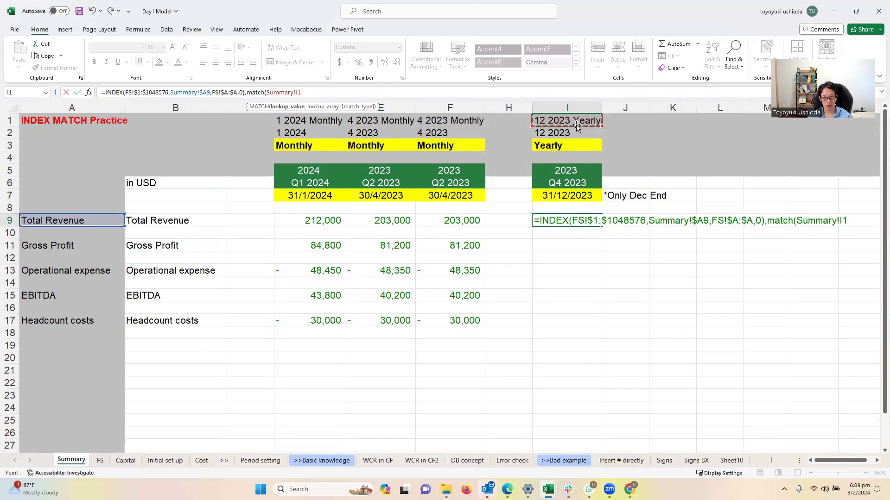
key("F4")
key("F4")
key("F4")
key("F4")
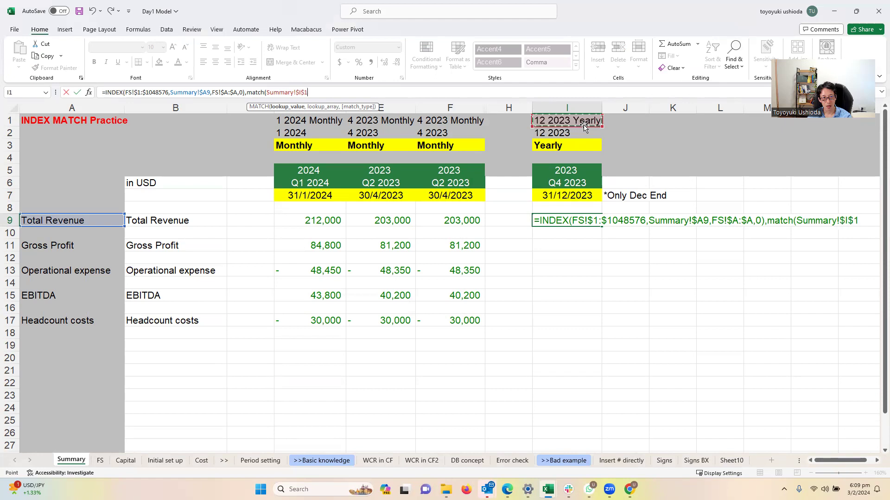
key("F4")
key("F4")
key("F4")
key("F4")
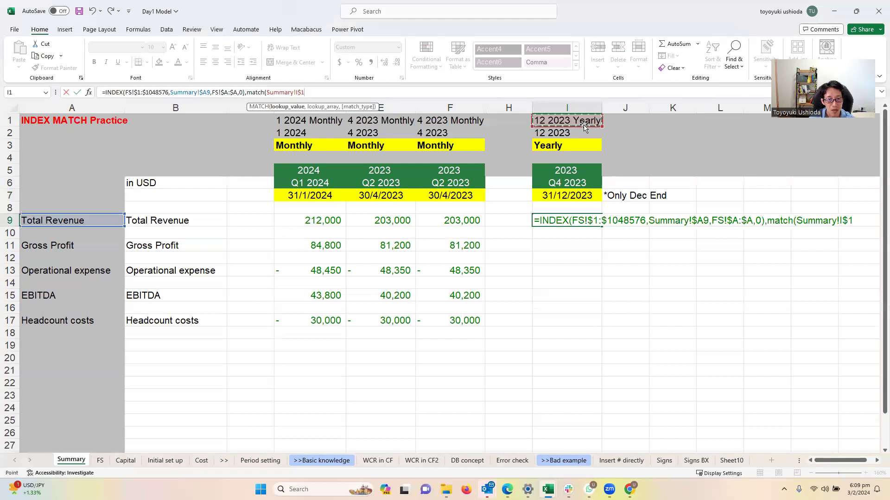
type(",")
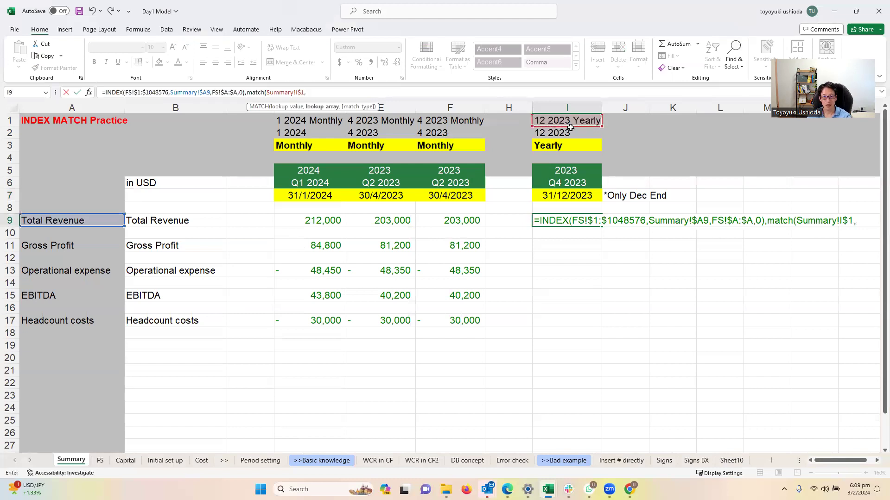
Step: Complete the column MATCH with the absolute FS row 1, FS!$1:$1, as lookup array and exact match 0
left_click(98, 461)
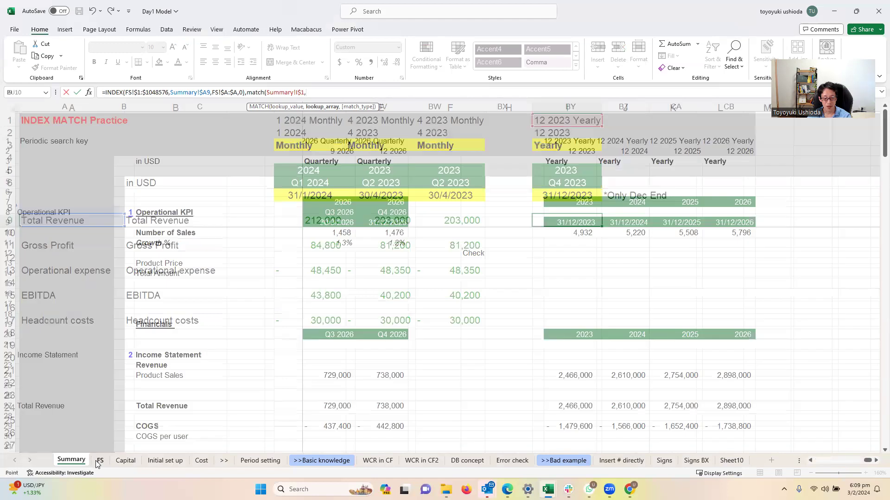
key("shift+space")
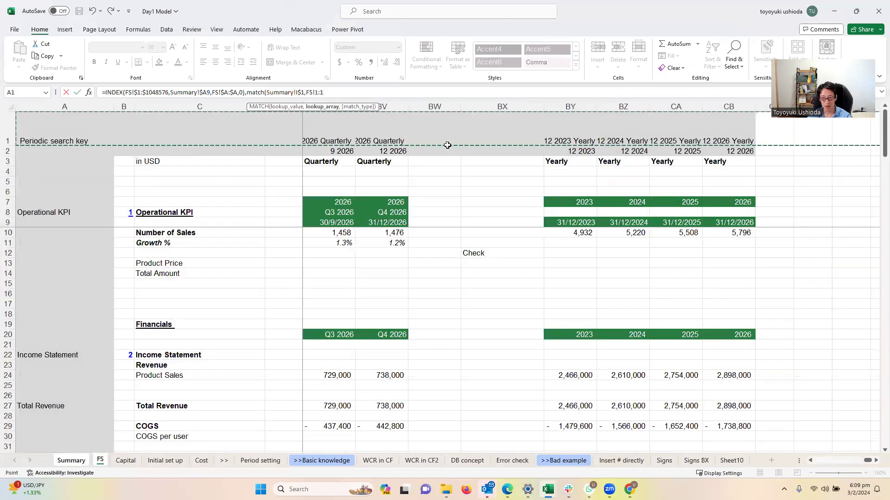
key("F4")
type(",")
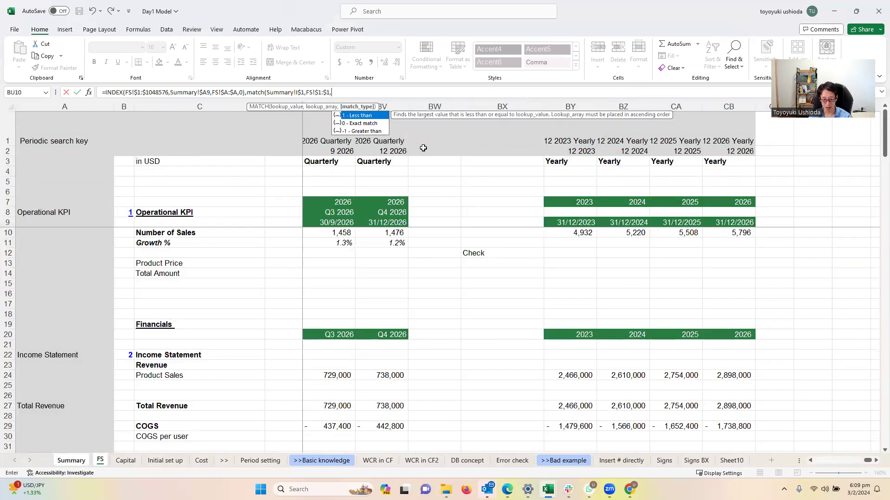
type(")")
key("BackSpace")
type("0)")
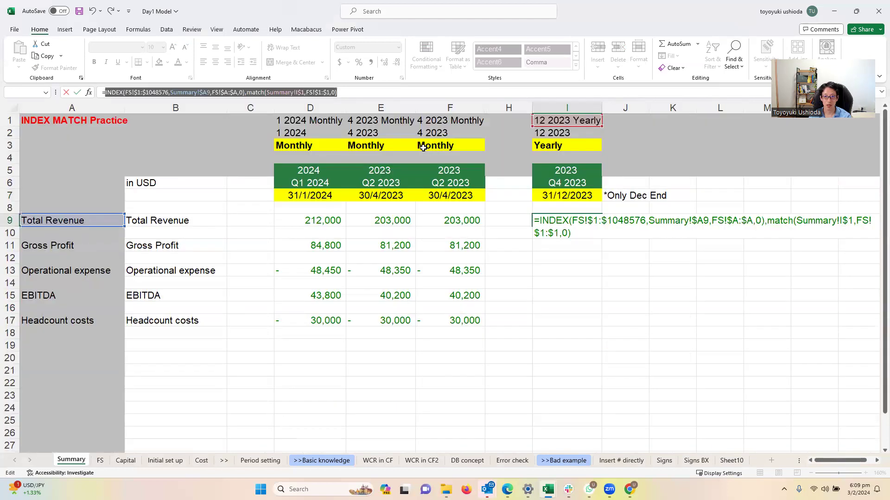
Step: Replace the bare Summary!$A9 row argument in the I9 formula with the opening of a MATCH function
left_click(321, 92)
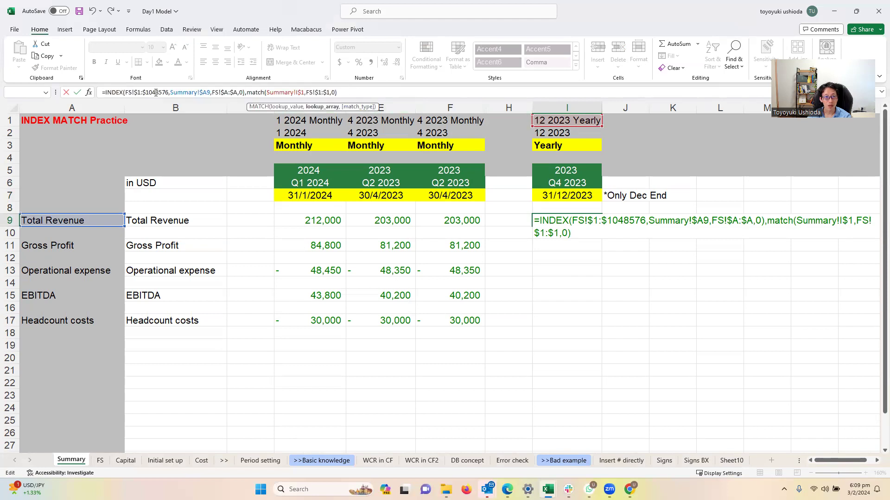
left_click(171, 92)
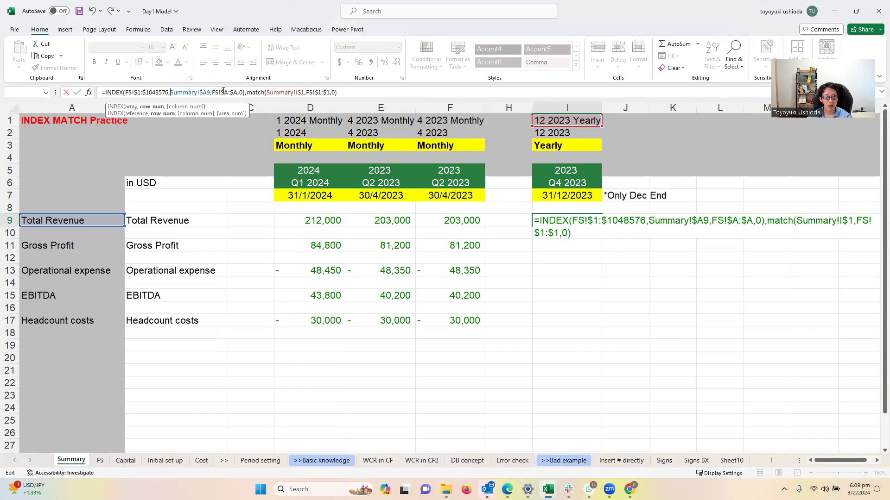
left_click(212, 93)
key("BackSpace")
key("BackSpace")
key("BackSpace")
key("BackSpace")
key("BackSpace")
key("BackSpace")
key("BackSpace")
key("BackSpace")
key("BackSpace")
key("BackSpace")
key("BackSpace")
key("BackSpace")
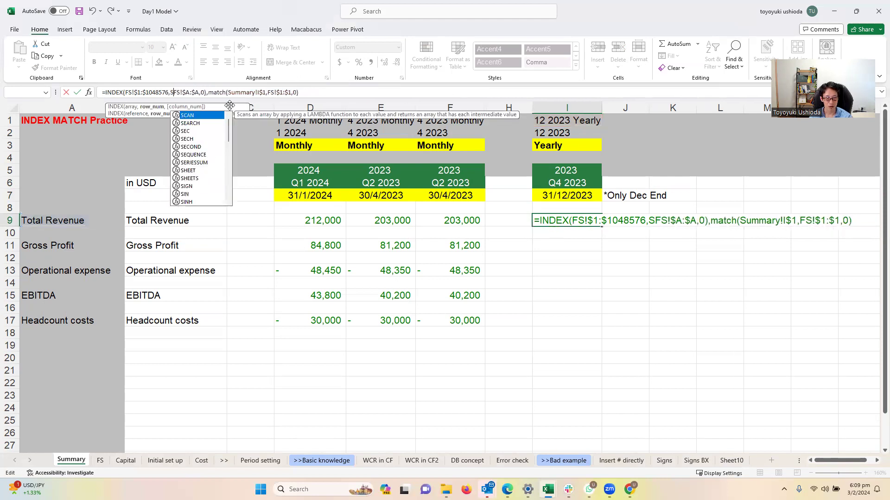
type("match(")
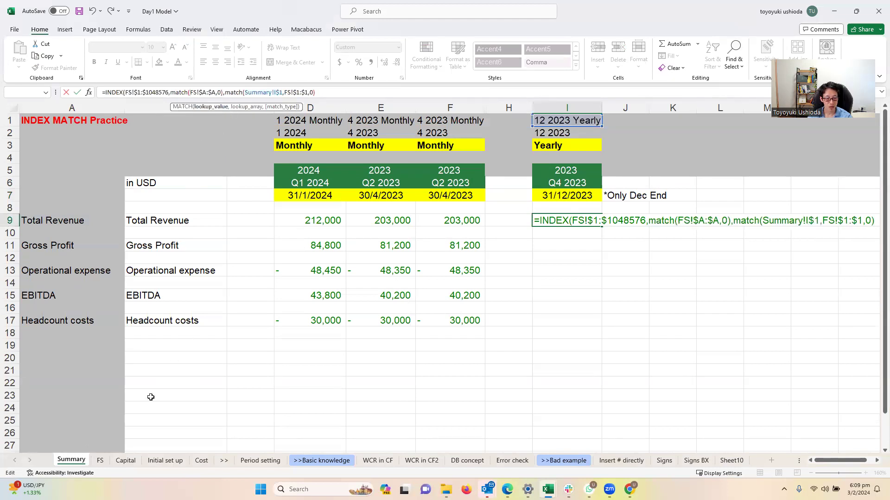
Step: Insert Summary!$A9 as the row MATCH's lookup value, locking only the column, and enter the formula in I9
left_click(53, 220)
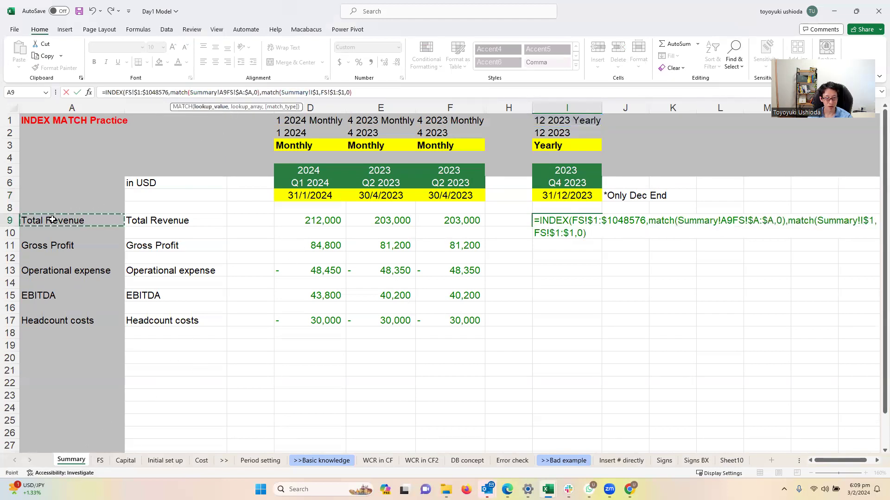
key("F4")
key("F4")
key("F4")
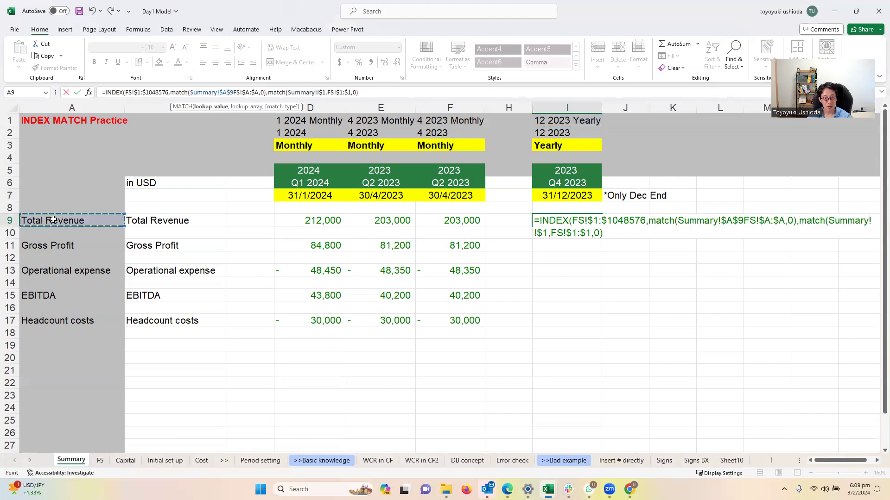
type(",")
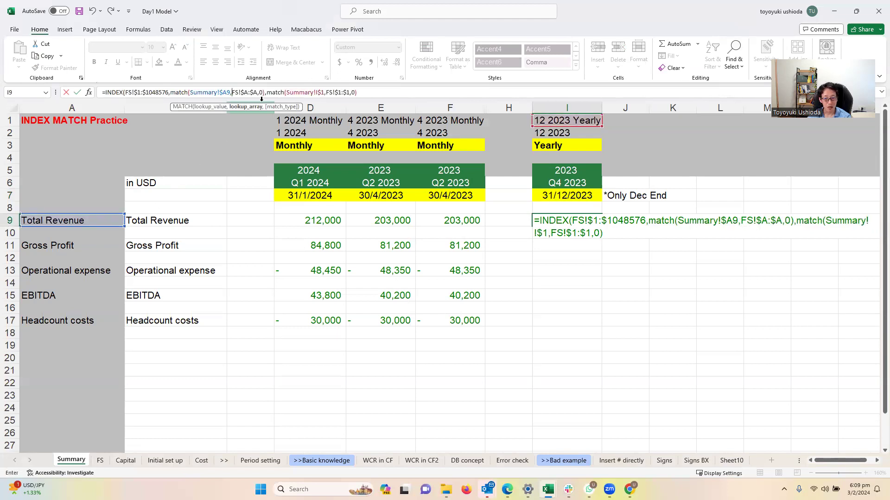
key("Return")
left_click(580, 219)
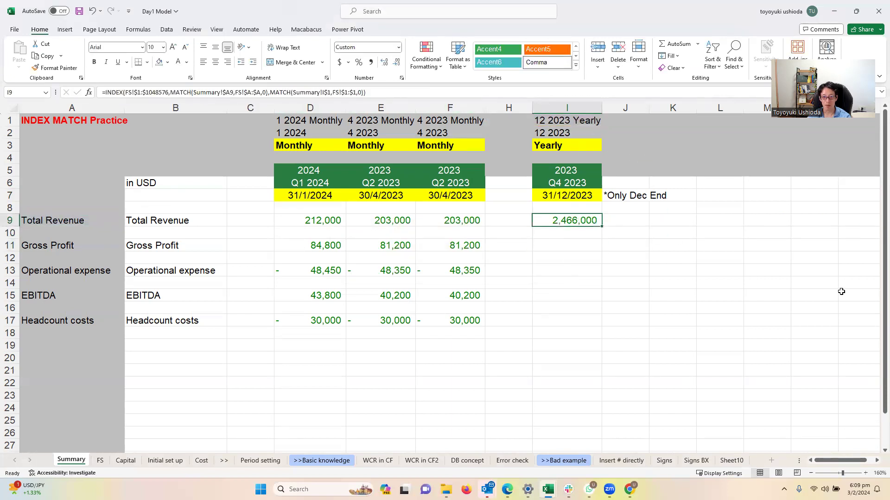
Step: Copy the yearly Total Revenue formula from I9 into I11, I13, I15 and I17
key("ctrl+c")
key("Down")
key("Down")
key("ctrl+v")
key("Down")
key("Down")
key("ctrl+v")
key("Down")
key("Down")
key("ctrl+v")
key("Down")
key("Down")
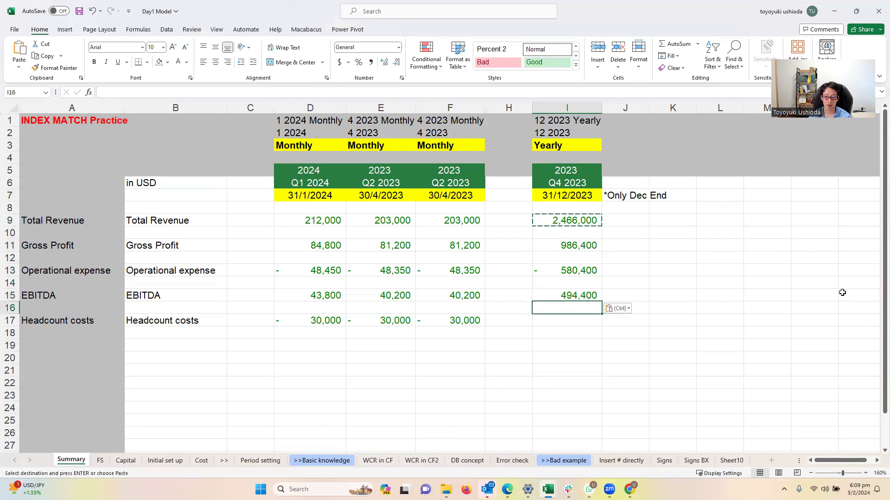
key("ctrl+v")
key("Up")
key("Up")
key("Up")
key("Up")
key("Up")
key("Up")
key("Up")
key("Up")
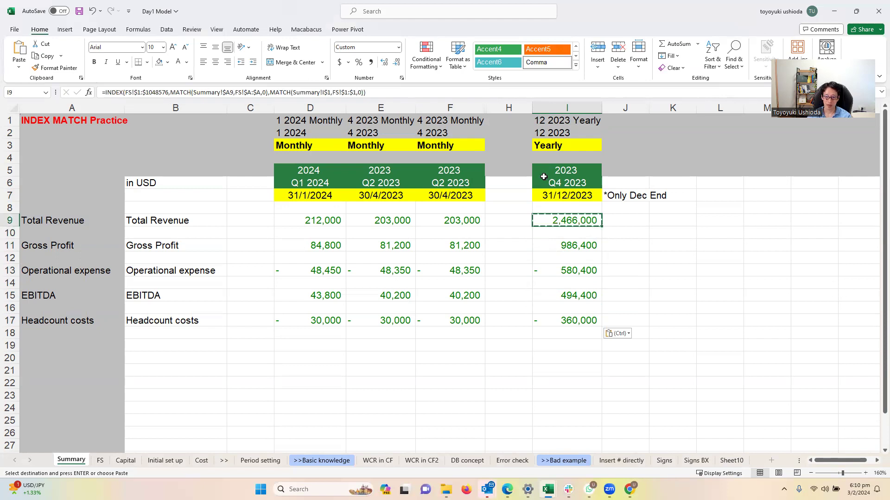
Step: Examine the CONCATENATE formula behind the yearly search key in I1 and the period end date in I7
left_click(568, 120)
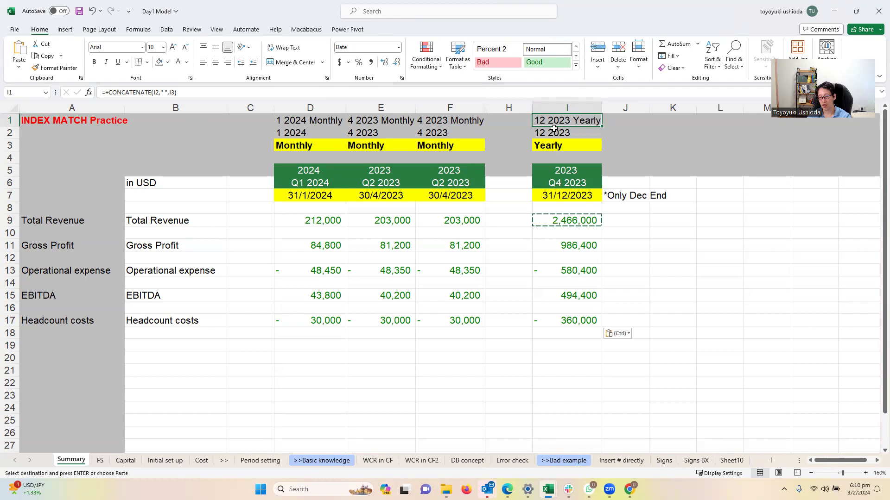
left_click(551, 195)
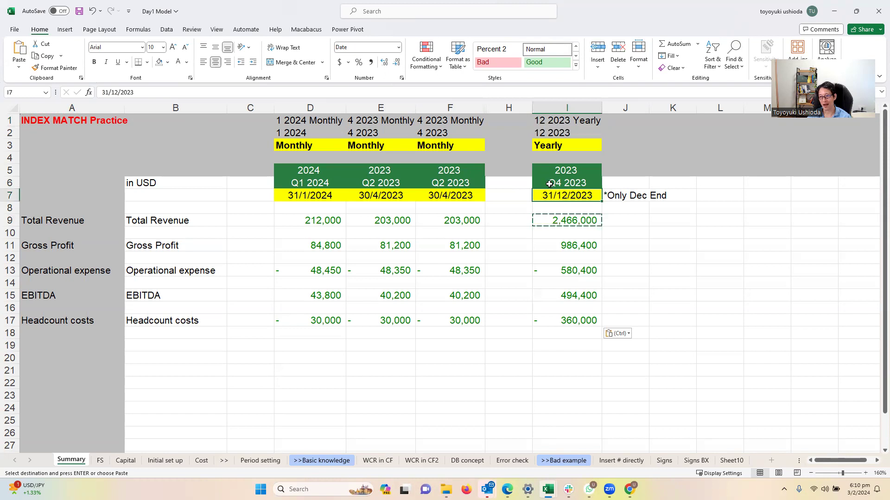
left_click(543, 121)
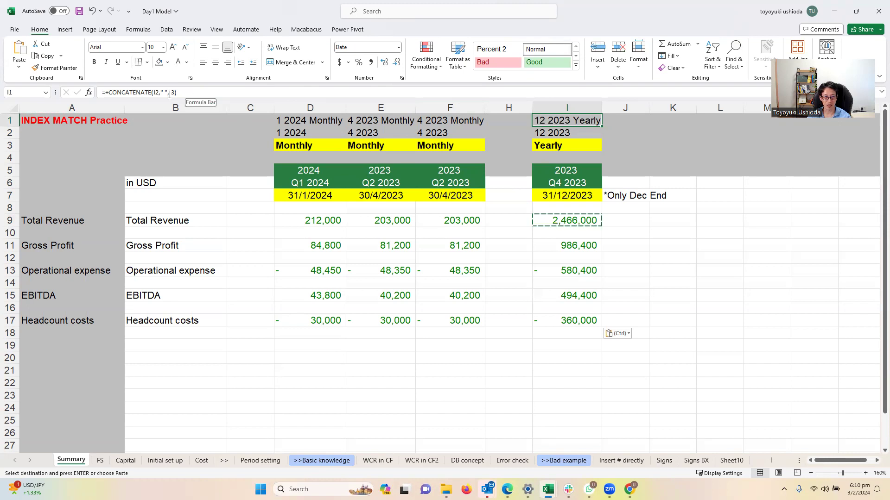
double_click(542, 120)
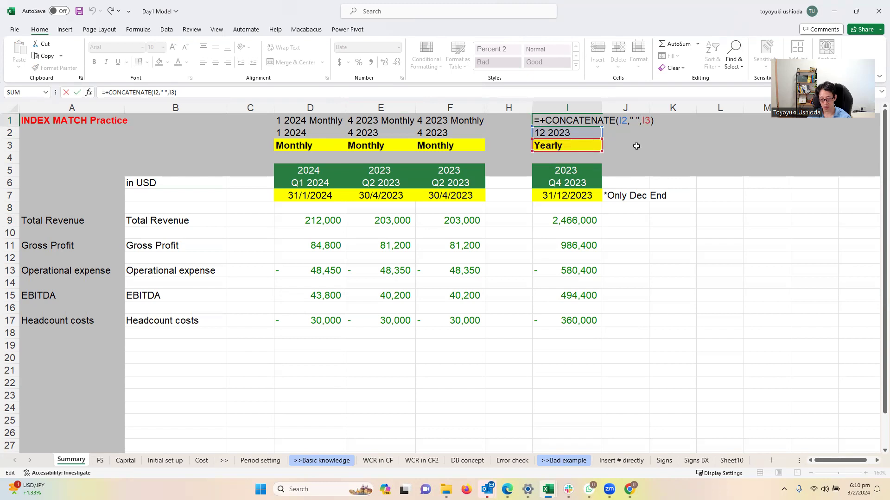
key("Return")
key("Down")
key("Down")
left_click(645, 232)
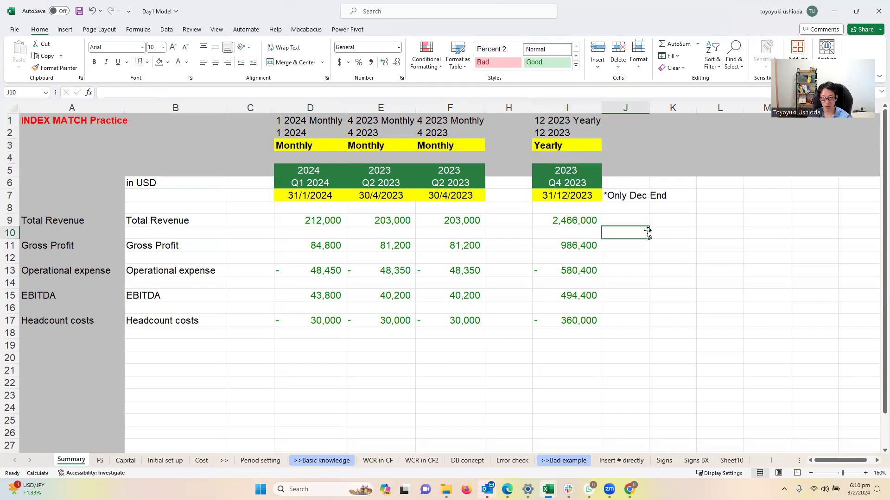
Step: Enter the sample texts A in E23 and B in E24 below the summary table
left_click(388, 394)
type("A")
key("Return")
type("BN")
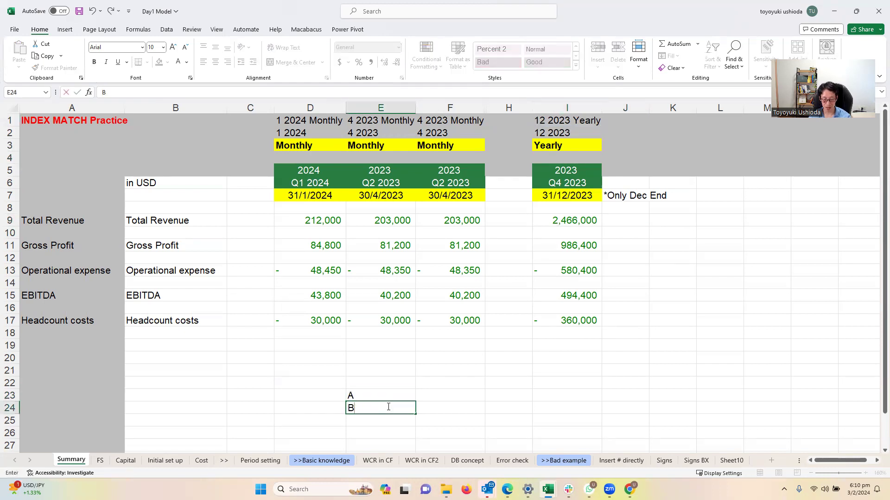
key("Return")
Step: Try to join the two sample letters in E26 with a CONCATENATE formula over the range E23:E24
key("Up")
key("Up")
key("Right")
key("Down")
key("Down")
key("Down")
key("Left")
type("+CO")
key("BackSpace")
key("BackSpace")
key("BackSpace")
type("-")
key("BackSpace")
type("=CONC")
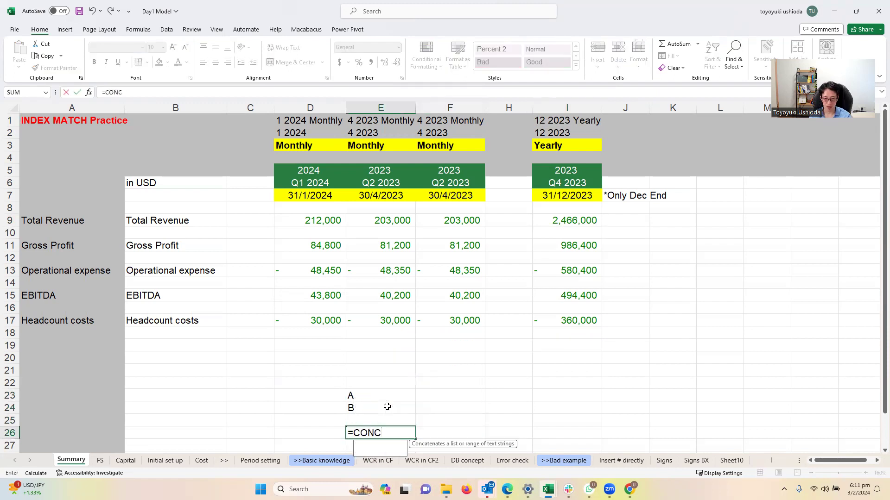
type("ATENATE")
key("BackSpace")
key("BackSpace")
type("TE(")
left_click(387, 407)
key("shift+Up")
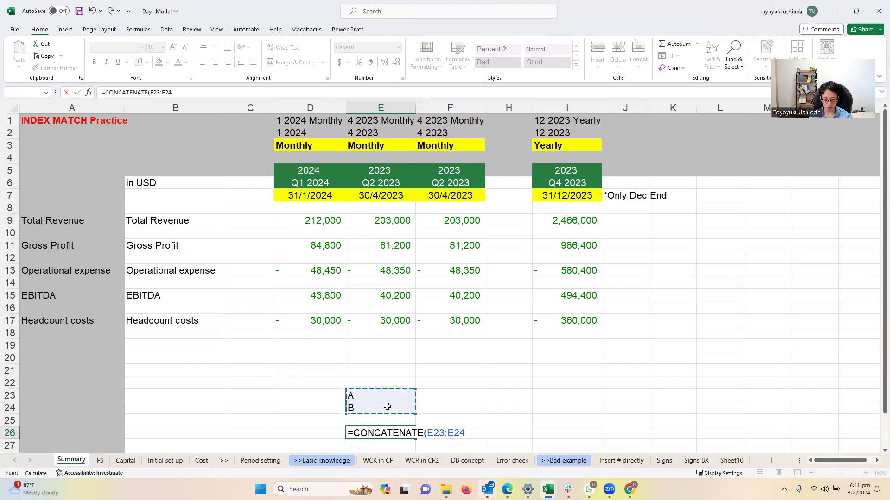
key("Return")
key("Down")
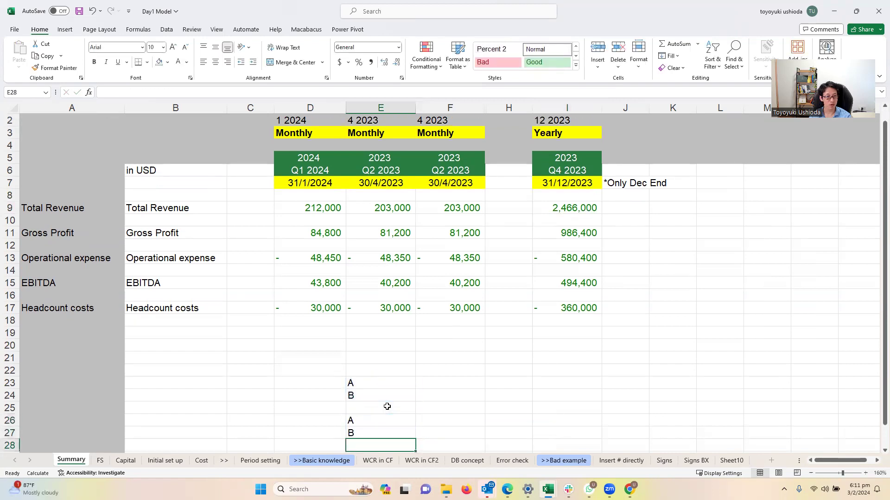
Step: Try to clear the spilled value in E27
key("Up")
key("Up")
key("Delete")
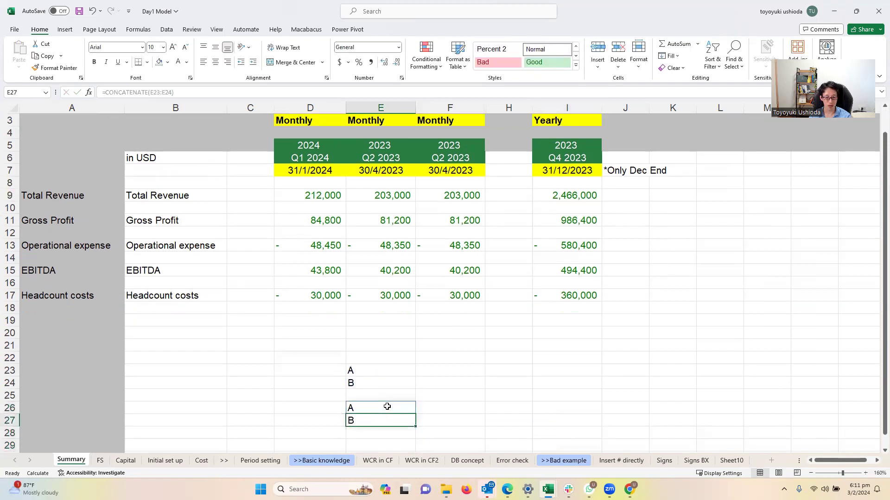
Step: Overwrite E26 with =CONCATENATE(E23,E24), passing the two sample letters as separate arguments
key("Left")
key("Right")
type("=CONCATENATE(")
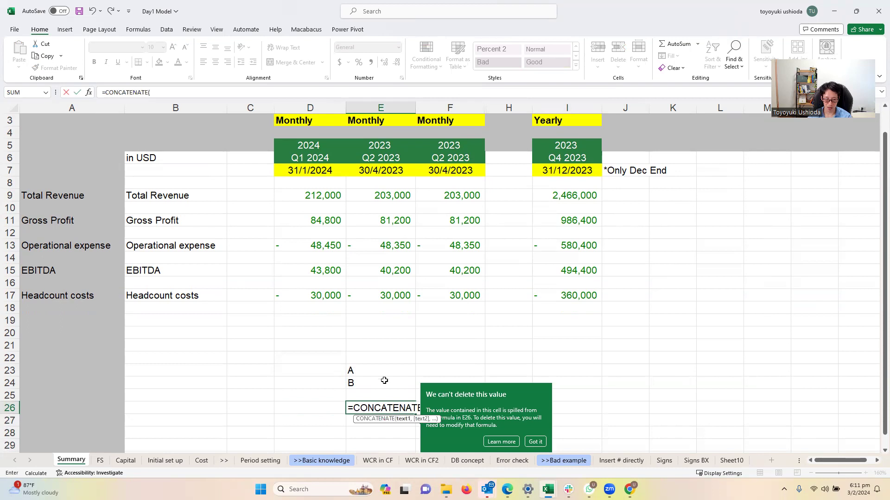
left_click(382, 366)
type(",")
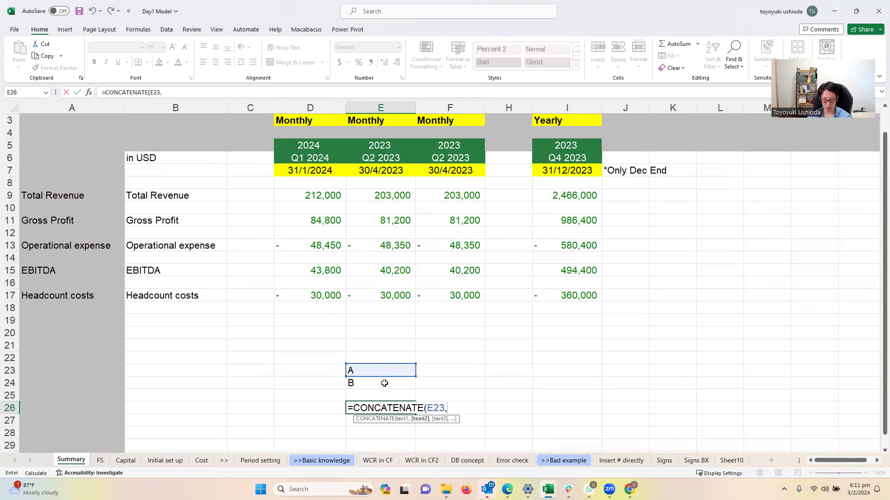
left_click(393, 385)
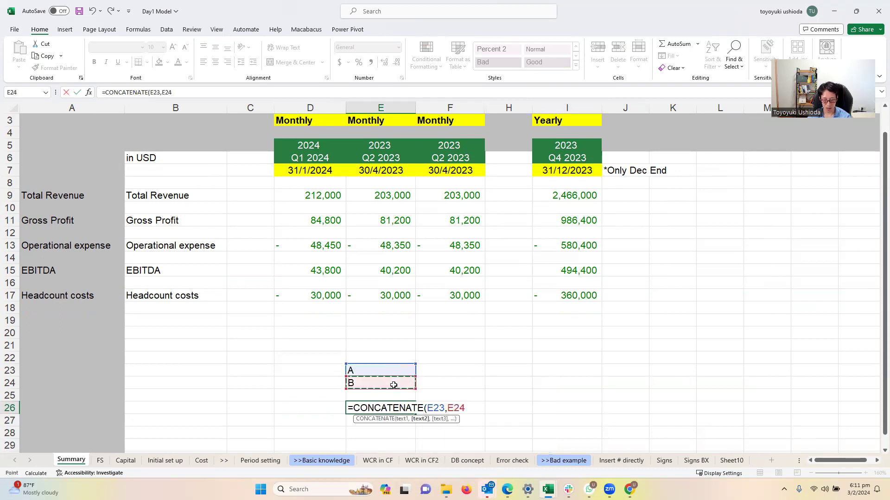
type(")")
key("Return")
key("Up")
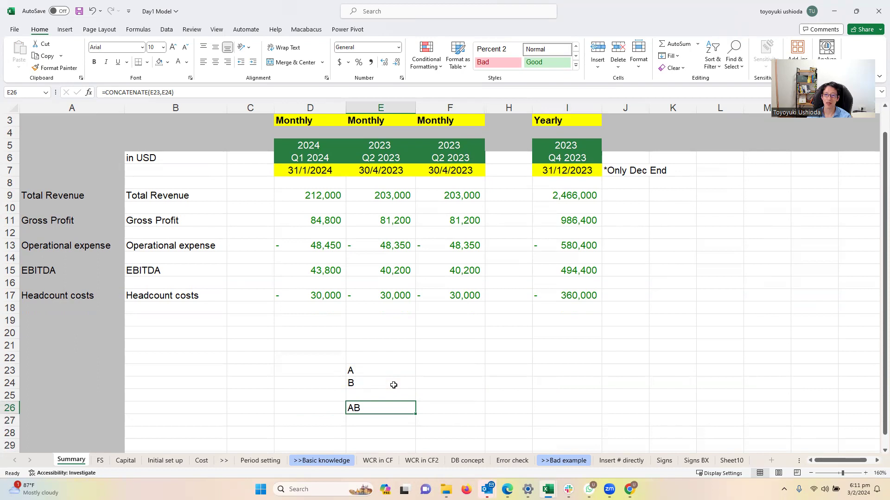
scroll(487, 311, "up", 1)
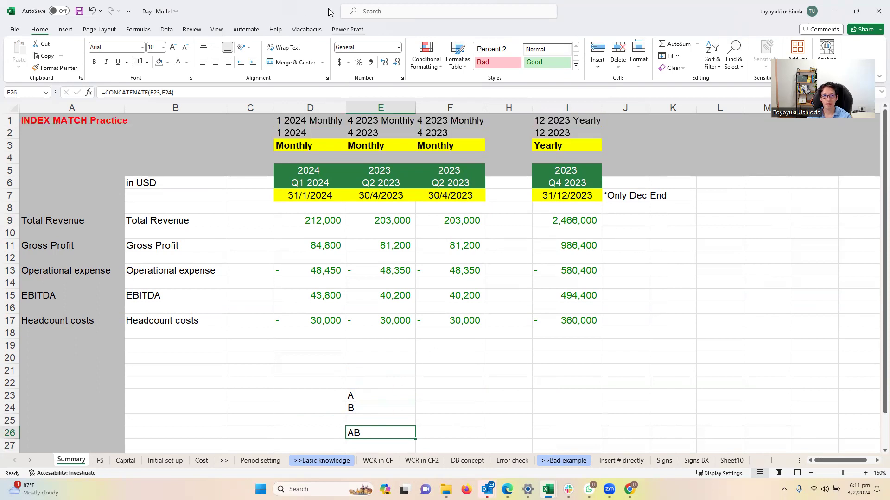